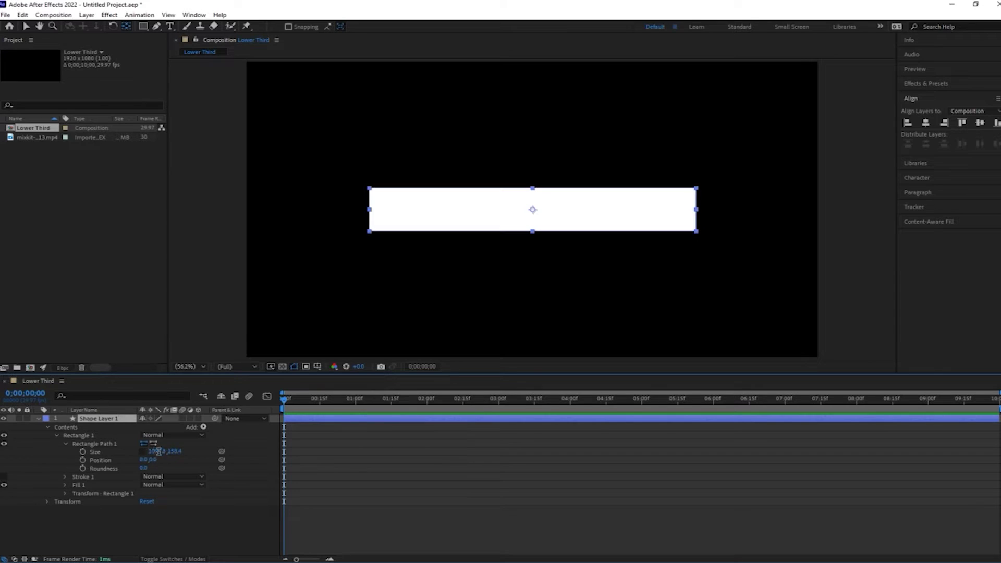
# Set the size of the shape layer's rectangle path to 900 by 150.
pyautogui.write('900')
pyautogui.press('Return')
pyautogui.click(177, 452)
pyautogui.write('15')
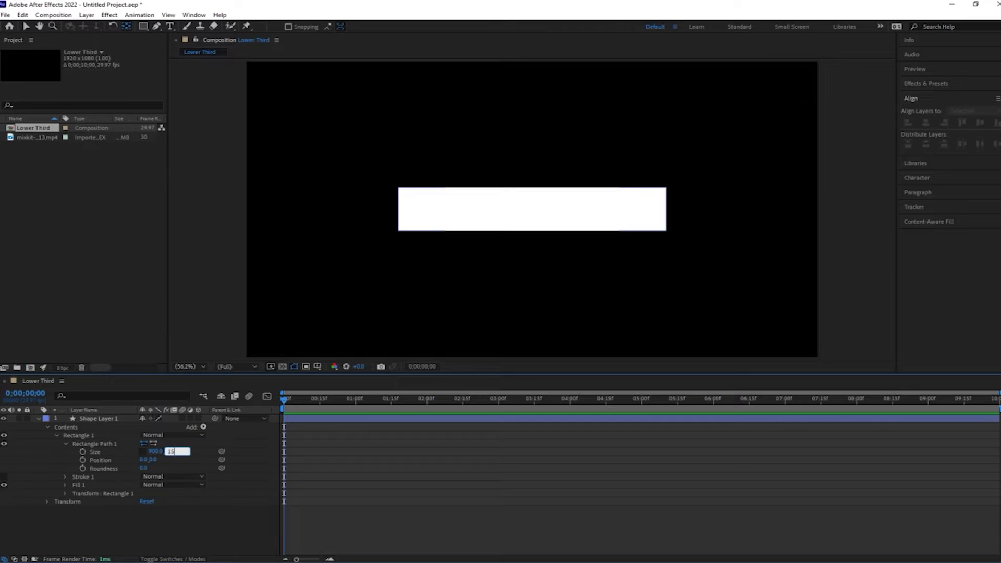
pyautogui.write('0')
pyautogui.press('Return')
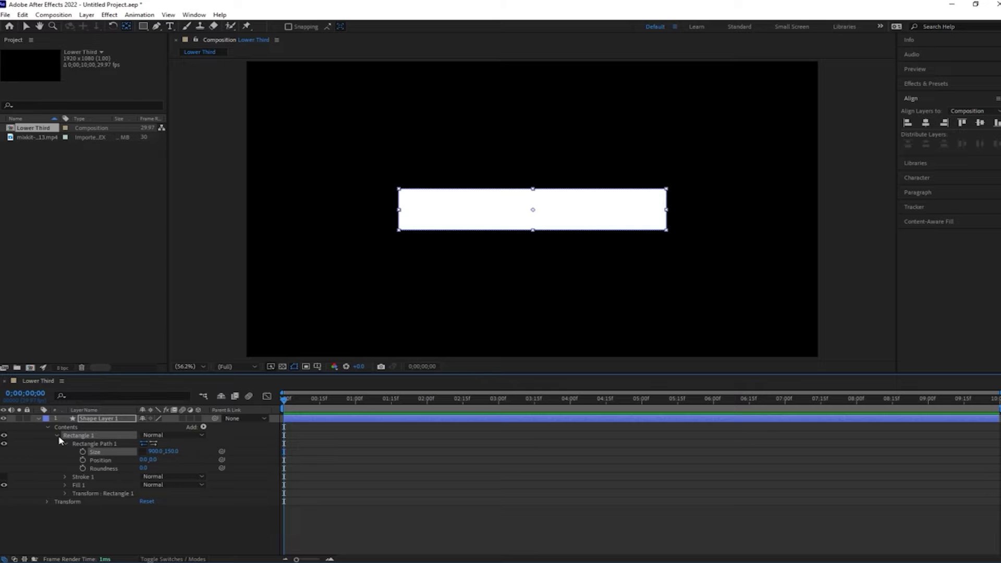
# Skew the rectangle by 35 in its own shape transform, leaving the layer's properties collapsed.
pyautogui.click(64, 493)
pyautogui.click(149, 526)
pyautogui.write('35')
pyautogui.press('Return')
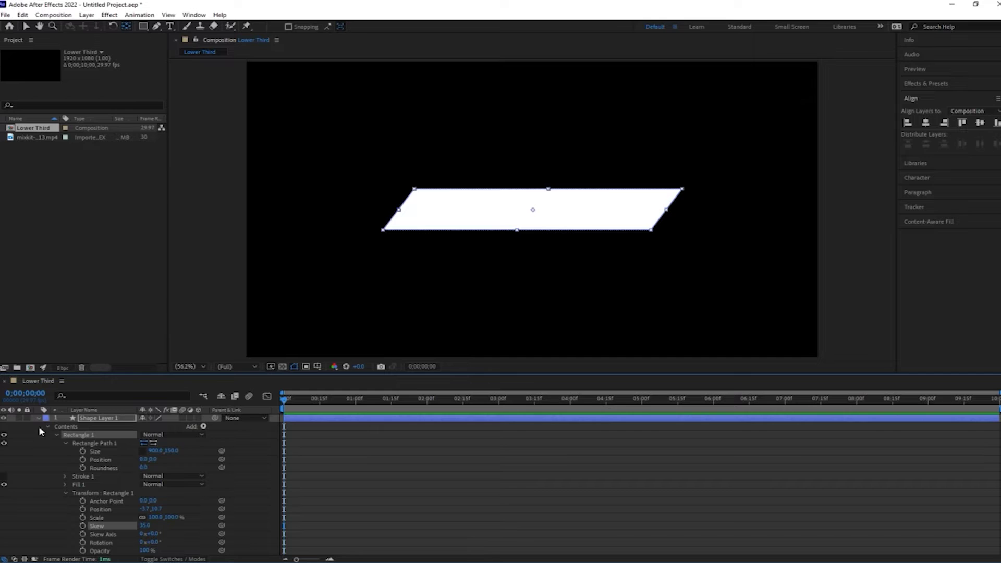
pyautogui.click(39, 419)
# Rename the shape layer to "Shape".
pyautogui.click(112, 420)
pyautogui.rightClick(114, 420)
pyautogui.click(136, 400)
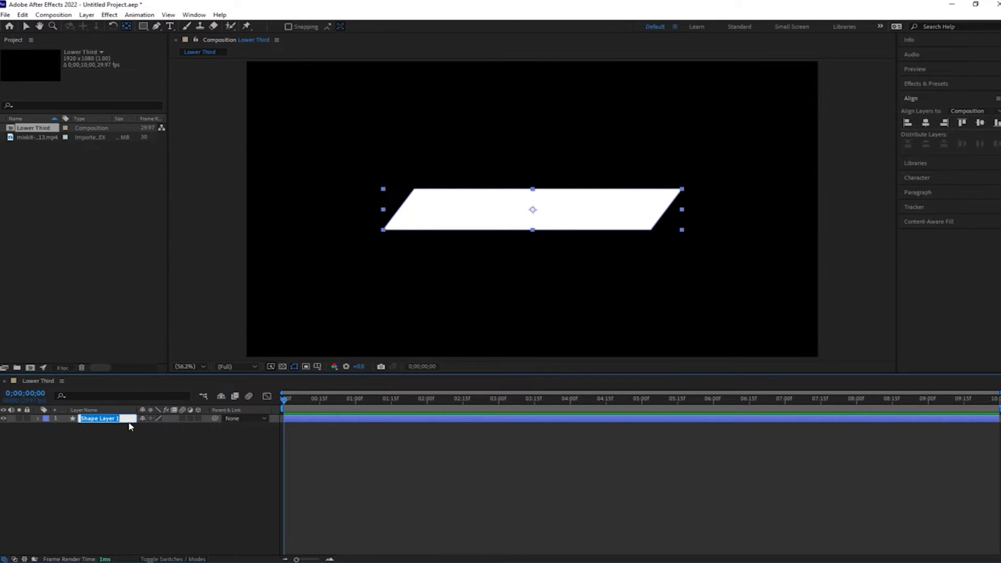
pyautogui.press('BackSpace')
pyautogui.press('BackSpace')
pyautogui.press('BackSpace')
pyautogui.press('BackSpace')
pyautogui.press('BackSpace')
pyautogui.press('BackSpace')
pyautogui.click(118, 424)
# Duplicate the Shape layer and rename the copy "Box".
pyautogui.click(118, 422)
pyautogui.hotkey('ctrl', 'd')
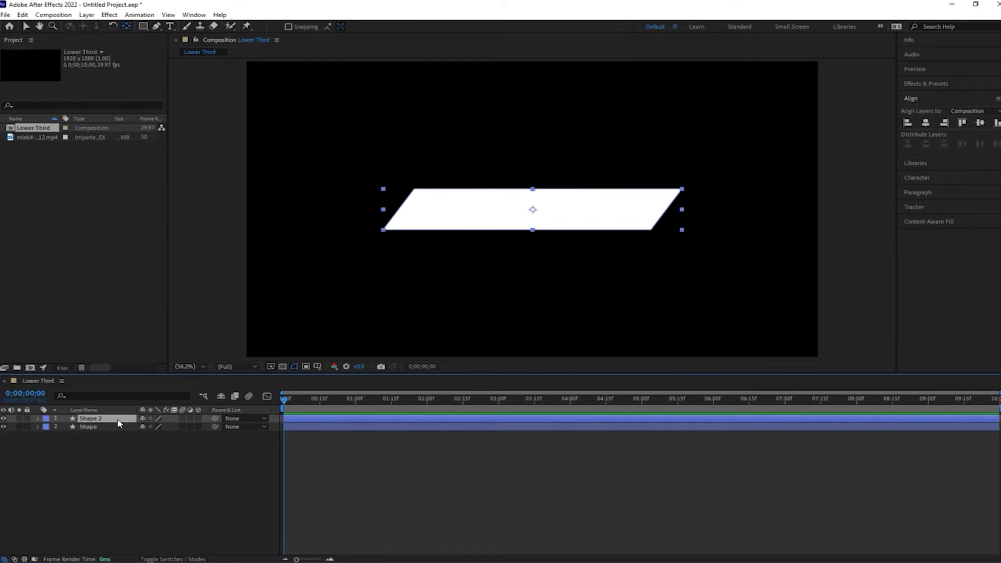
pyautogui.rightClick(119, 420)
pyautogui.click(163, 401)
pyautogui.write('Bo')
pyautogui.click(112, 435)
# Change the Box layer's fill colour to a bright sky blue.
pyautogui.click(102, 417)
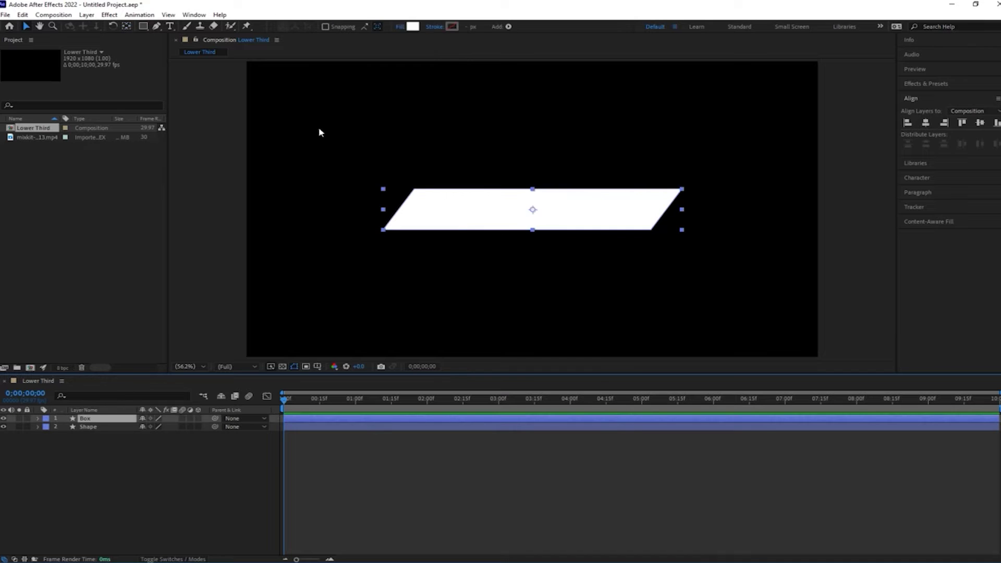
pyautogui.click(413, 27)
pyautogui.click(526, 283)
pyautogui.click(492, 231)
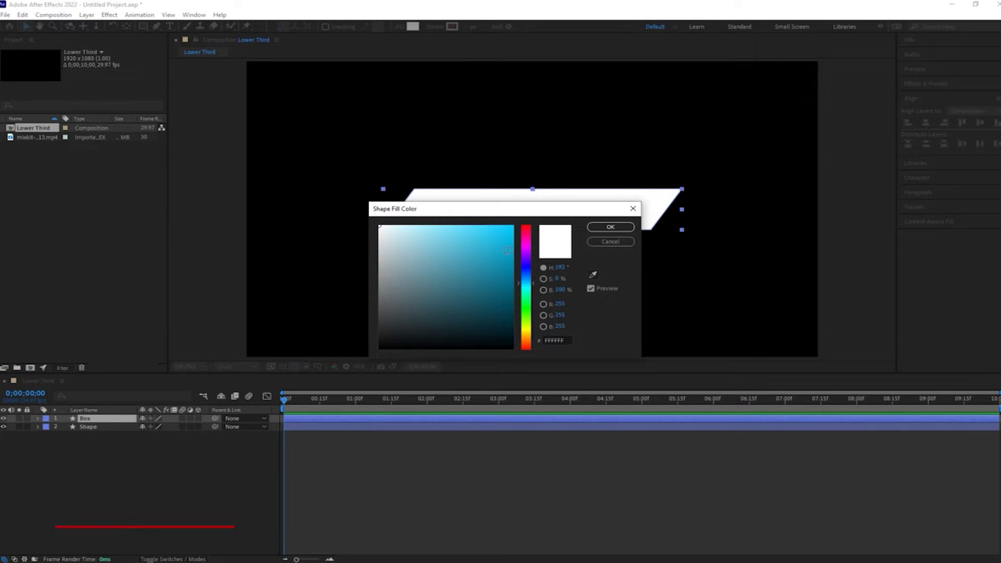
pyautogui.click(611, 227)
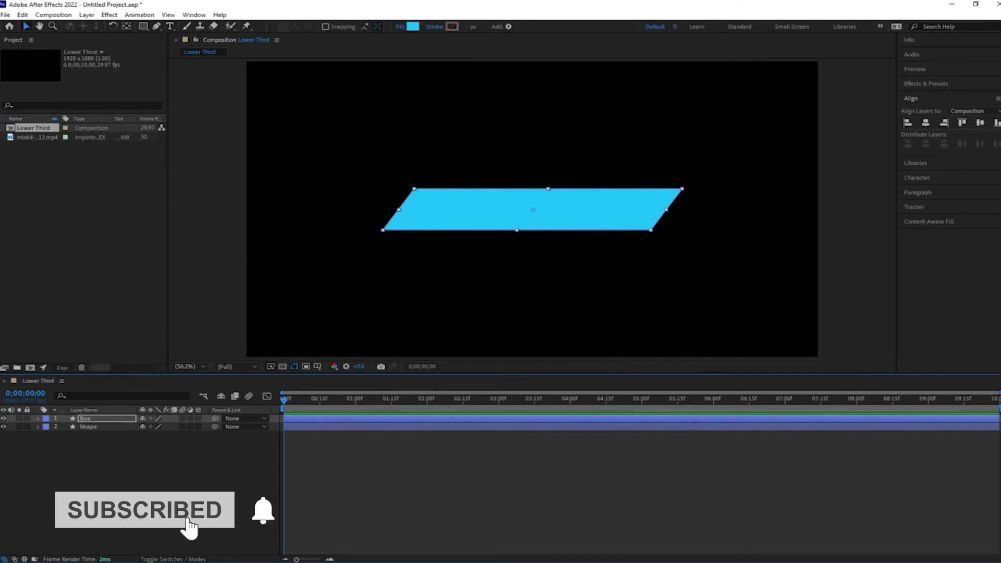
# Set the width of the Box layer's rectangle path to 40, keeping its height at 150.
pyautogui.click(38, 418)
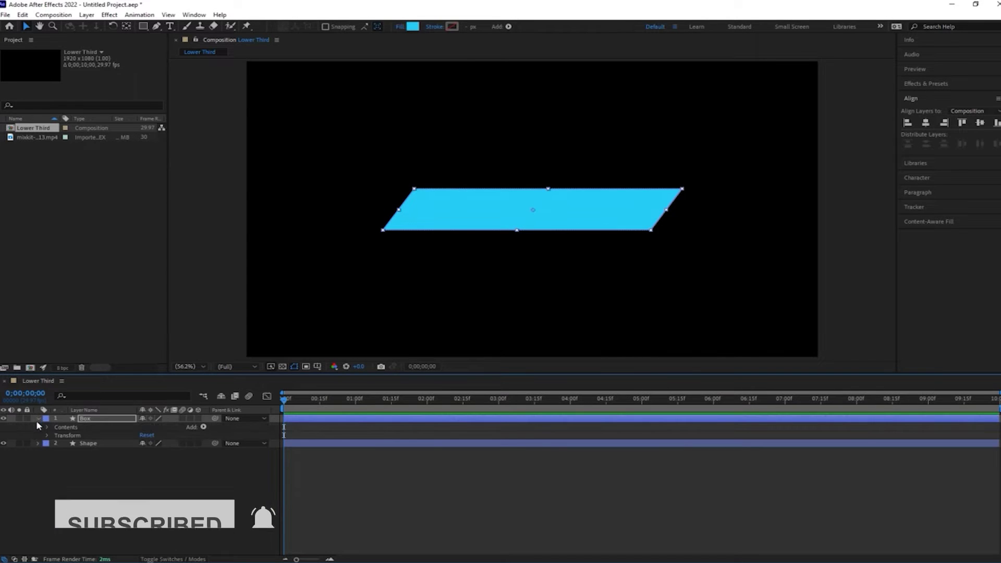
pyautogui.click(47, 427)
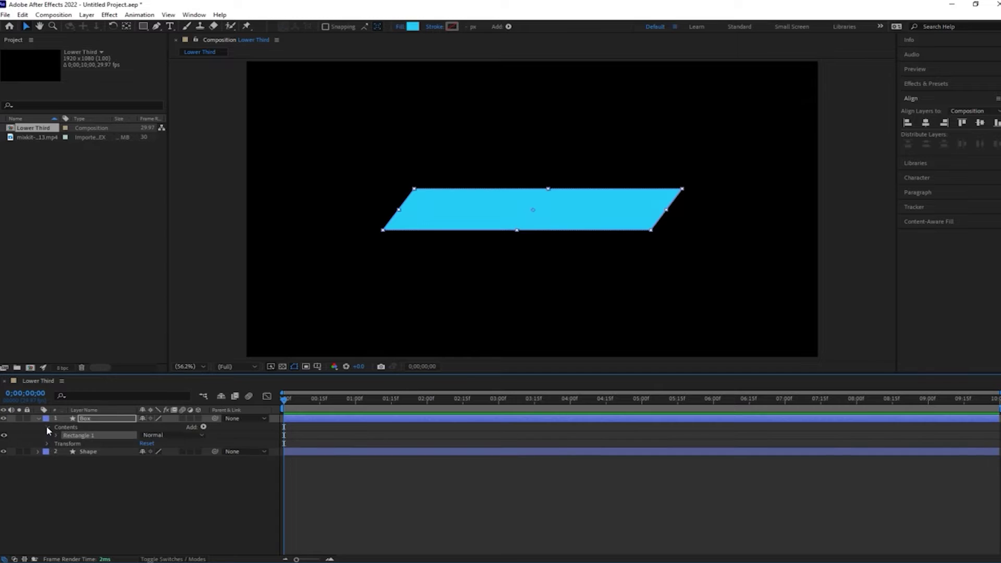
pyautogui.click(56, 436)
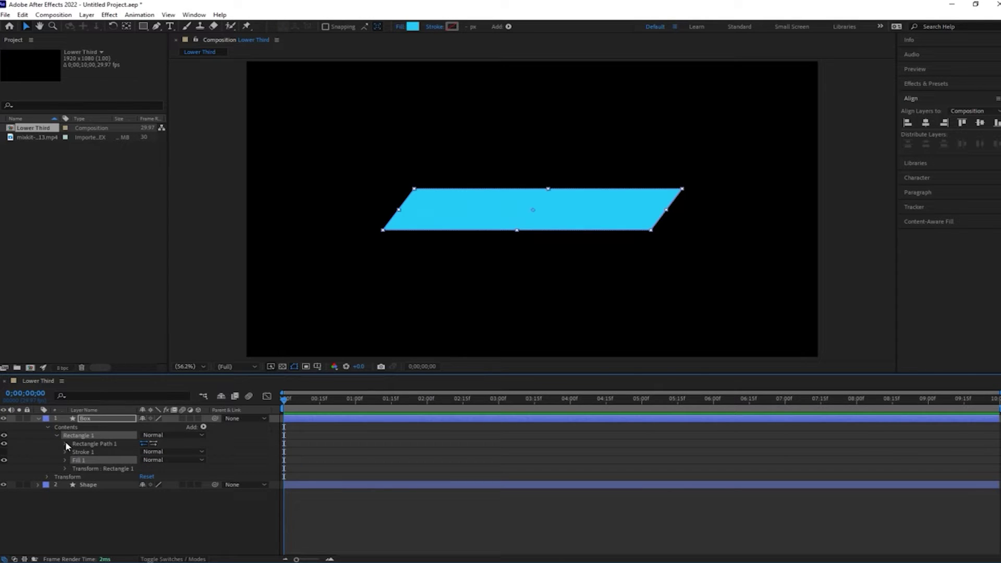
pyautogui.click(65, 444)
pyautogui.click(152, 452)
pyautogui.write('3')
pyautogui.write('0')
pyautogui.press('Return')
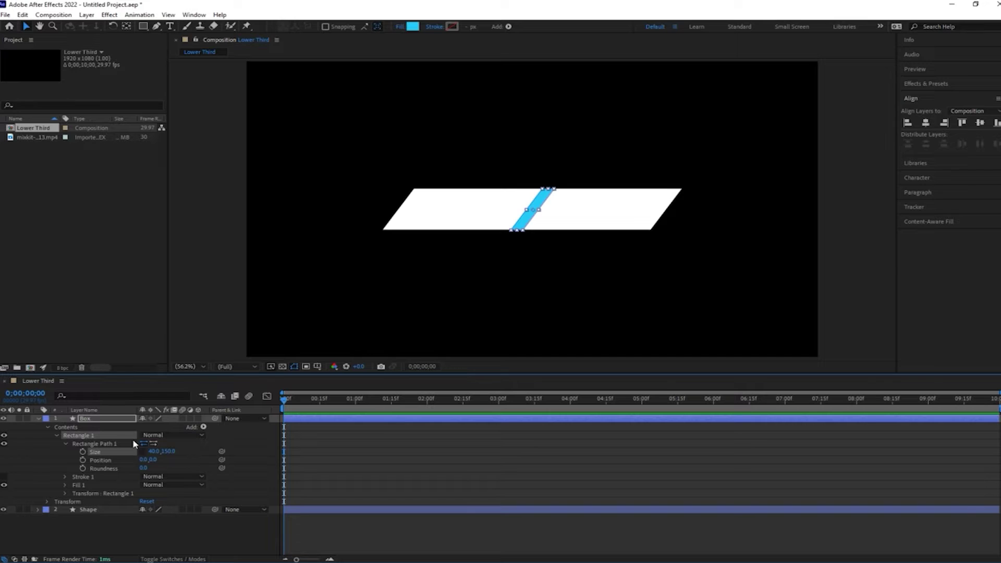
pyautogui.click(37, 418)
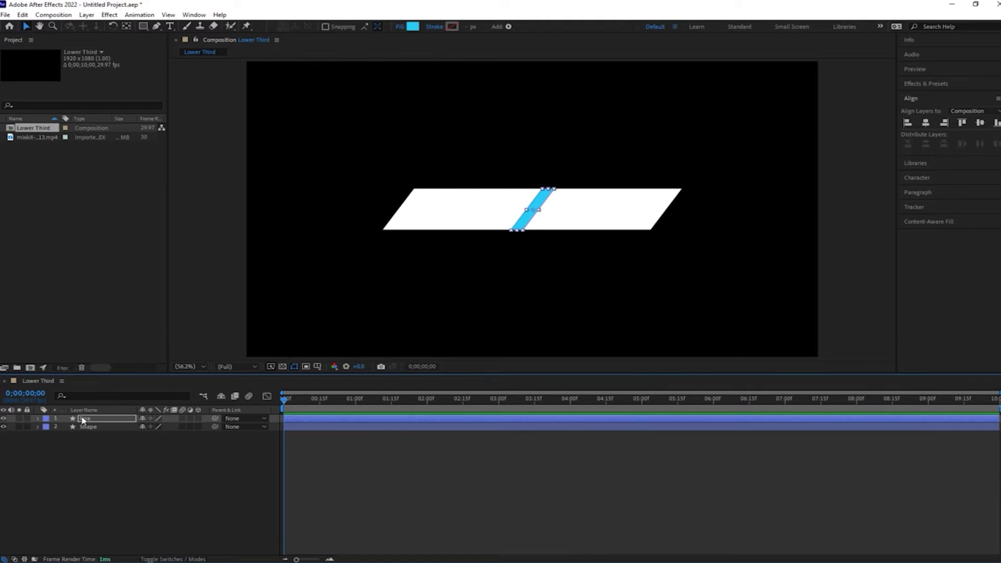
# Scale the Box layer to 110%.
pyautogui.click(82, 419)
pyautogui.press('s')
pyautogui.click(152, 426)
pyautogui.write('110')
pyautogui.press('Return')
pyautogui.click(38, 419)
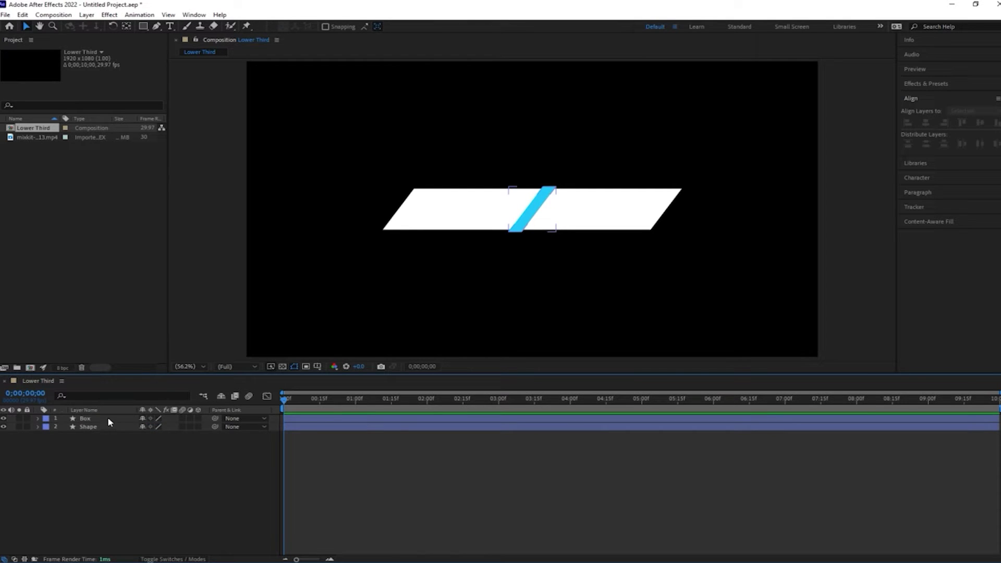
# Move the Box layer just beyond the white shape's left end, at an X position of 462.
pyautogui.click(109, 421)
pyautogui.press('p')
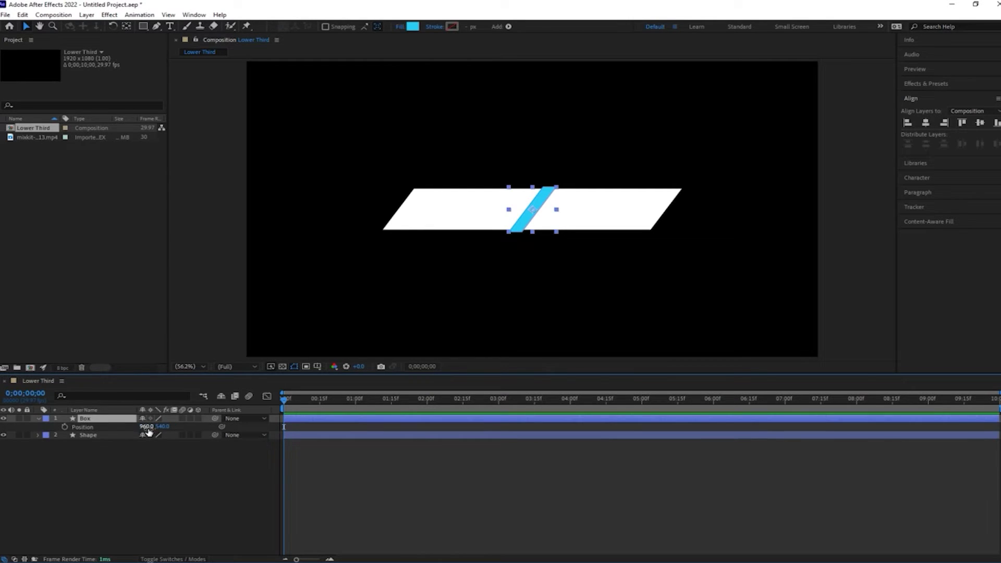
pyautogui.moveTo(147, 427); pyautogui.dragTo(94, 427)
pyautogui.click(62, 481)
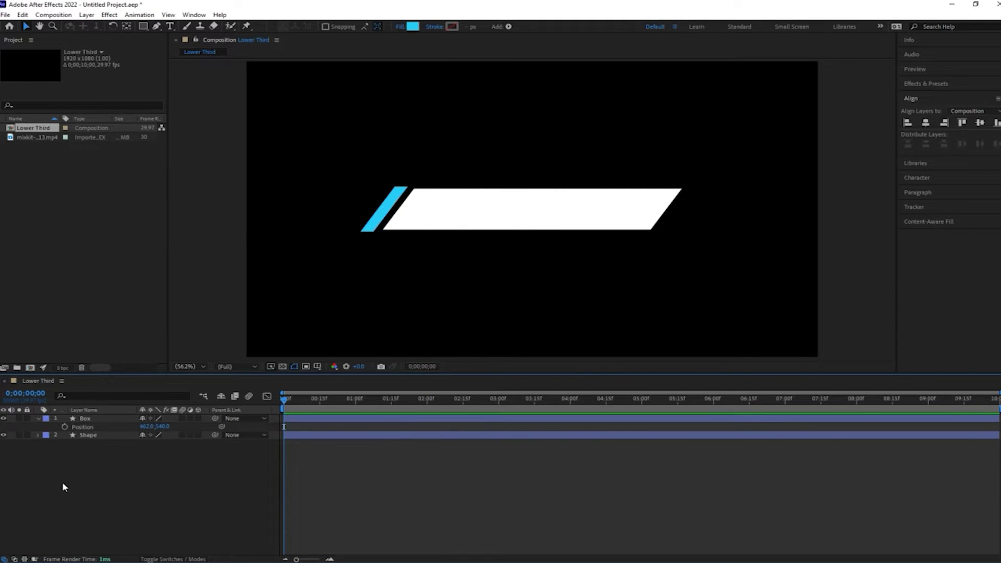
# Add a keyframe for the Box rectangle path's Size at 0;00;00;15.
pyautogui.click(96, 421)
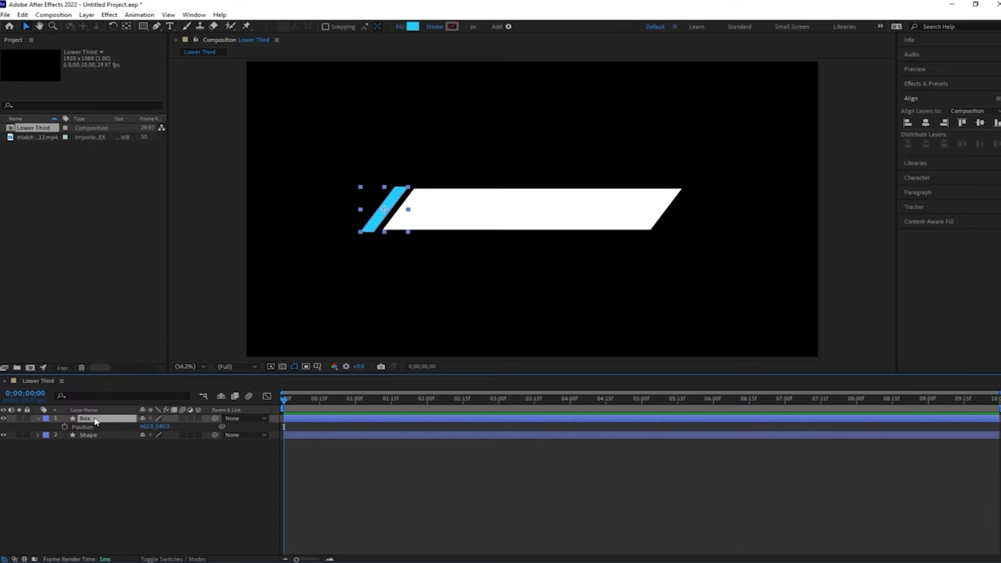
pyautogui.click(37, 418)
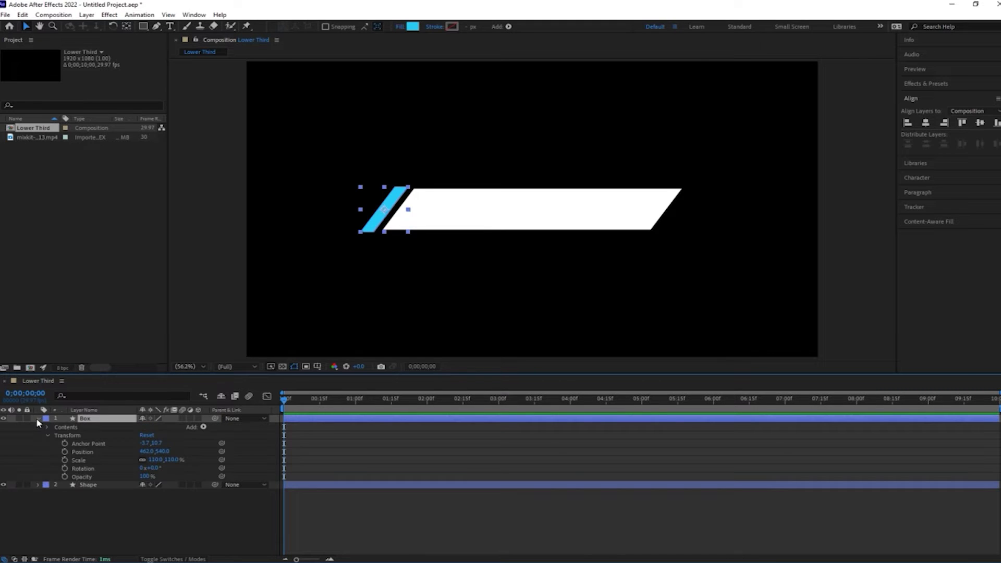
pyautogui.click(47, 428)
pyautogui.click(58, 434)
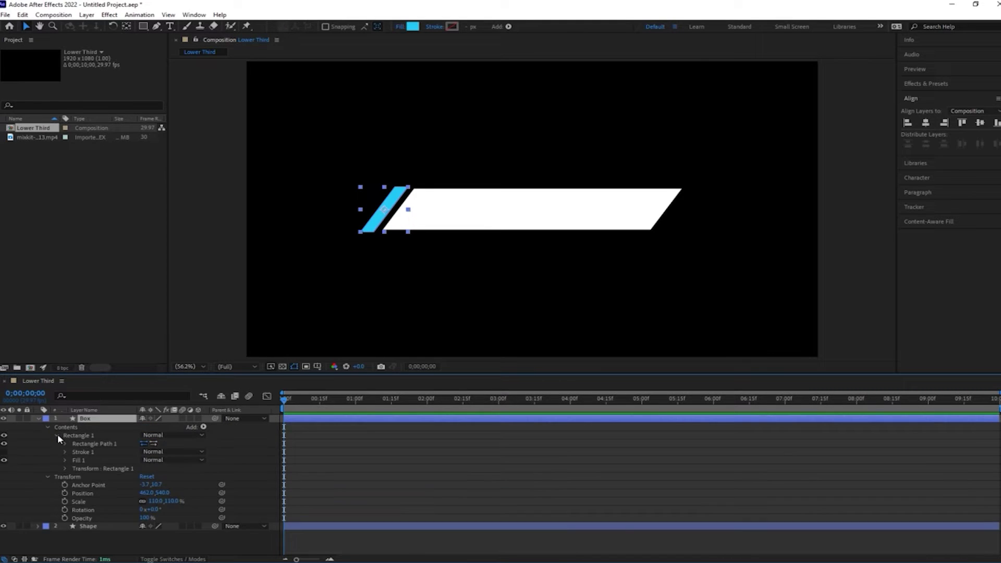
pyautogui.click(65, 443)
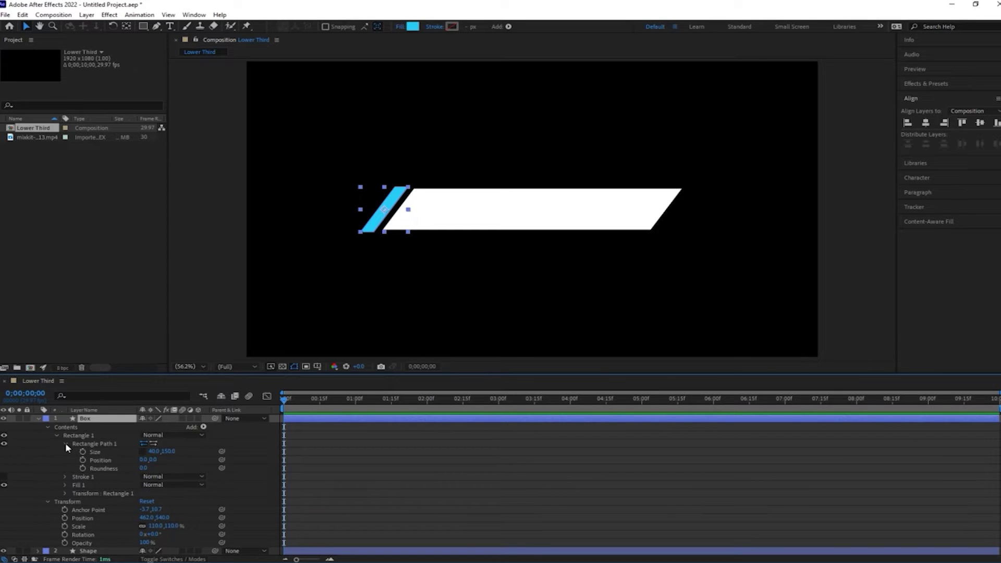
pyautogui.click(320, 401)
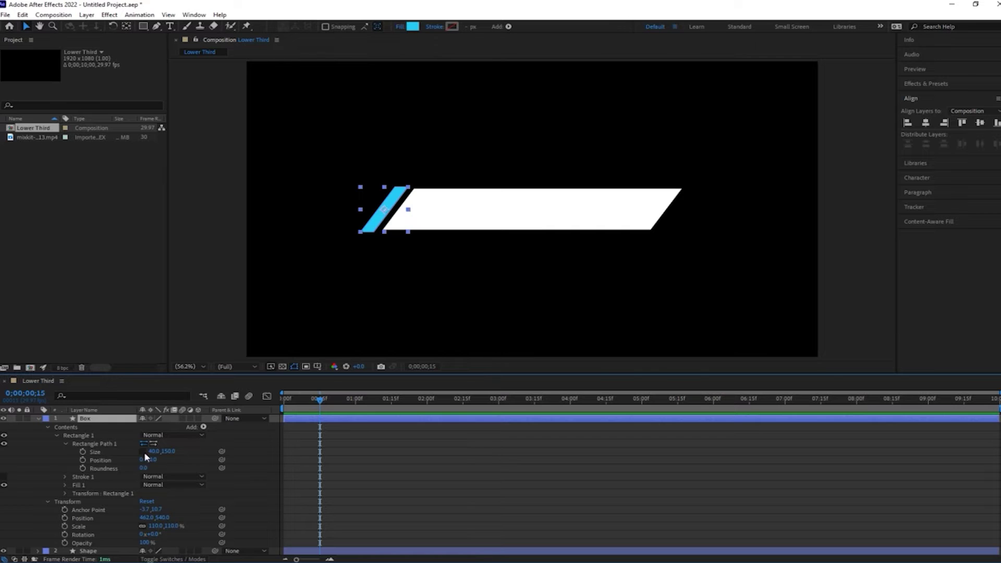
pyautogui.click(83, 452)
# Set the Box rectangle path's height to 0 at 0;00;00;00 so the bar grows from nothing.
pyautogui.moveTo(319, 400); pyautogui.dragTo(279, 422)
pyautogui.click(168, 452)
pyautogui.write('0')
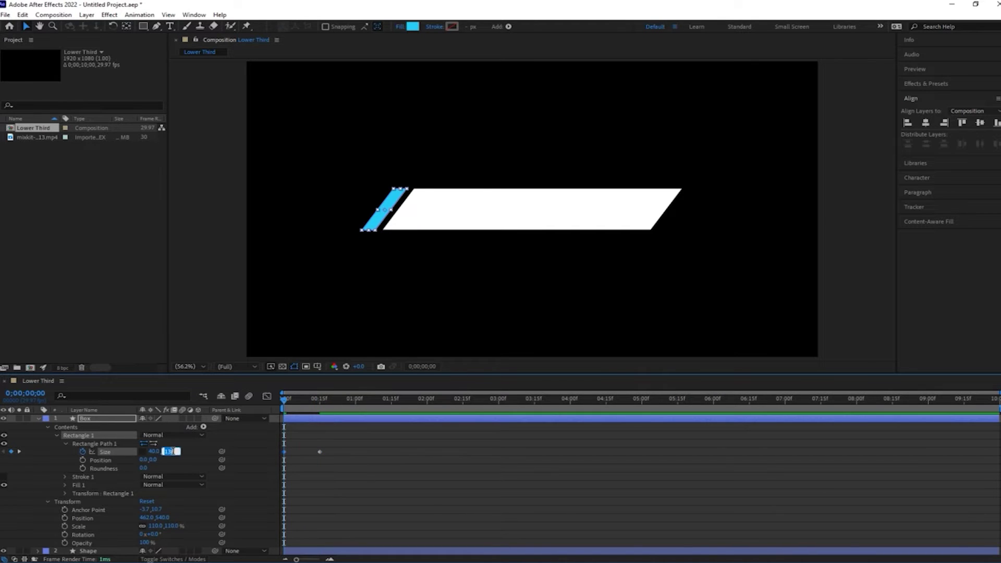
pyautogui.press('Return')
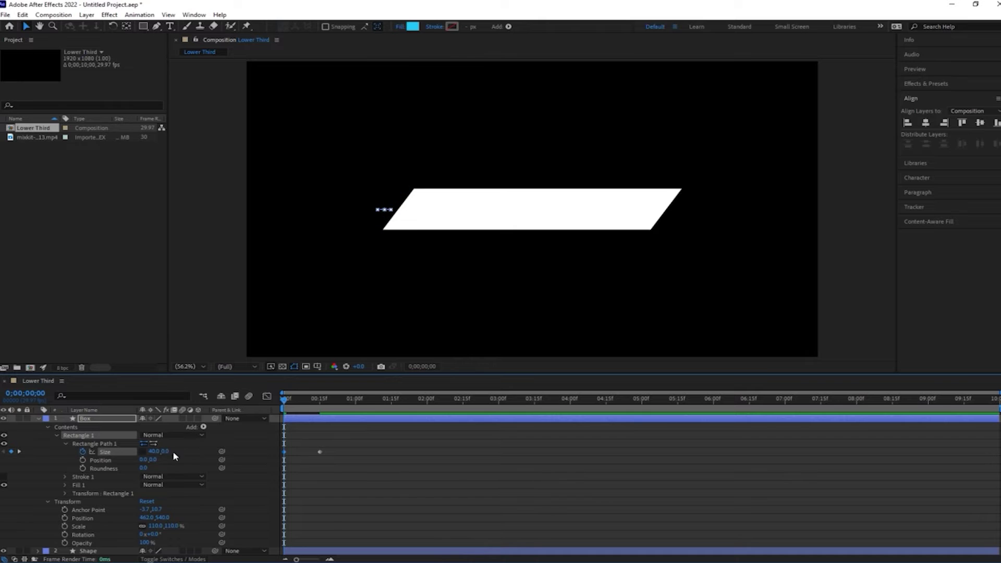
# Easy-ease both Box Size keyframes and stretch the last keyframe's incoming influence to 100% in the speed graph.
pyautogui.click(338, 478)
pyautogui.moveTo(296, 460); pyautogui.dragTo(276, 467)
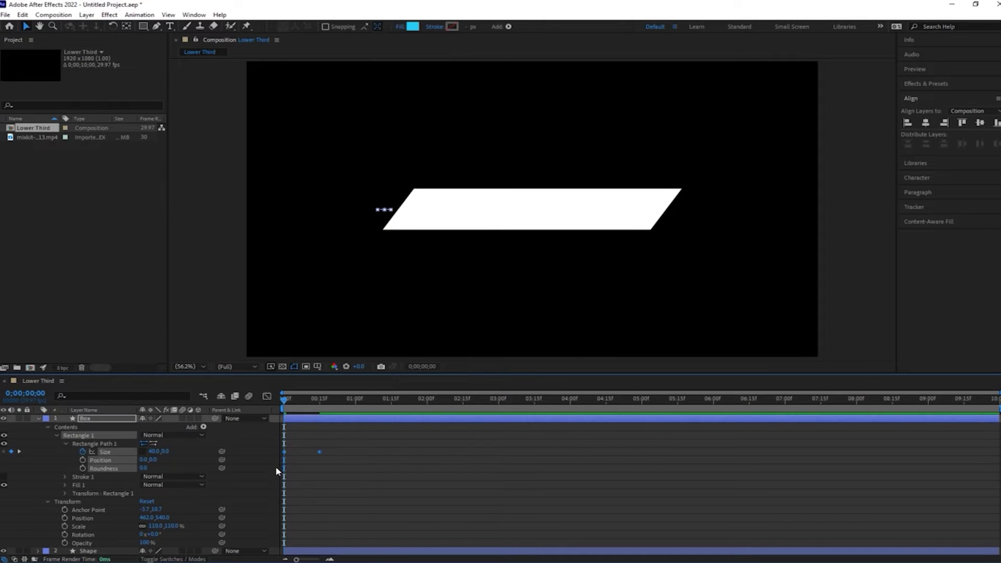
pyautogui.click(266, 398)
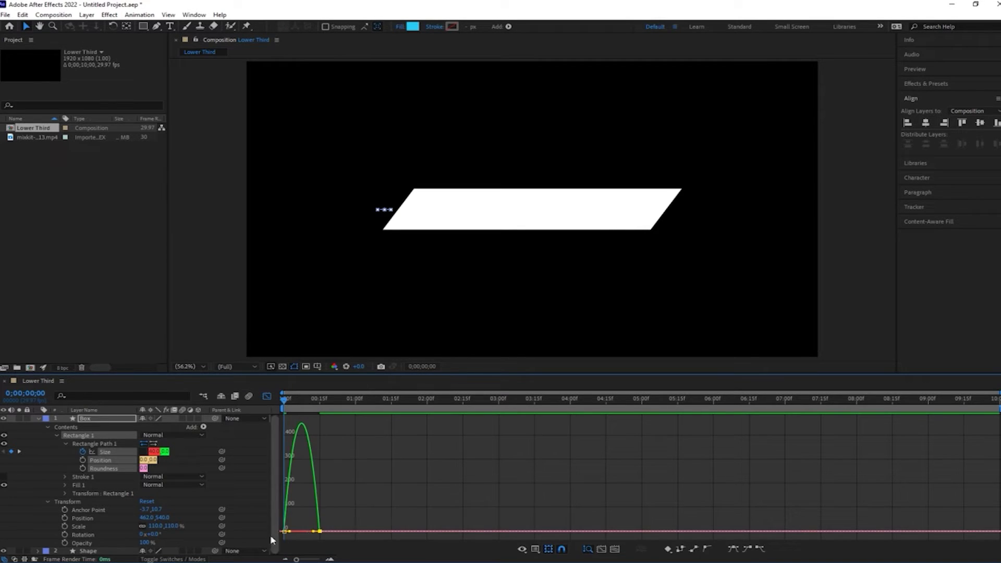
pyautogui.moveTo(308, 527); pyautogui.dragTo(284, 531)
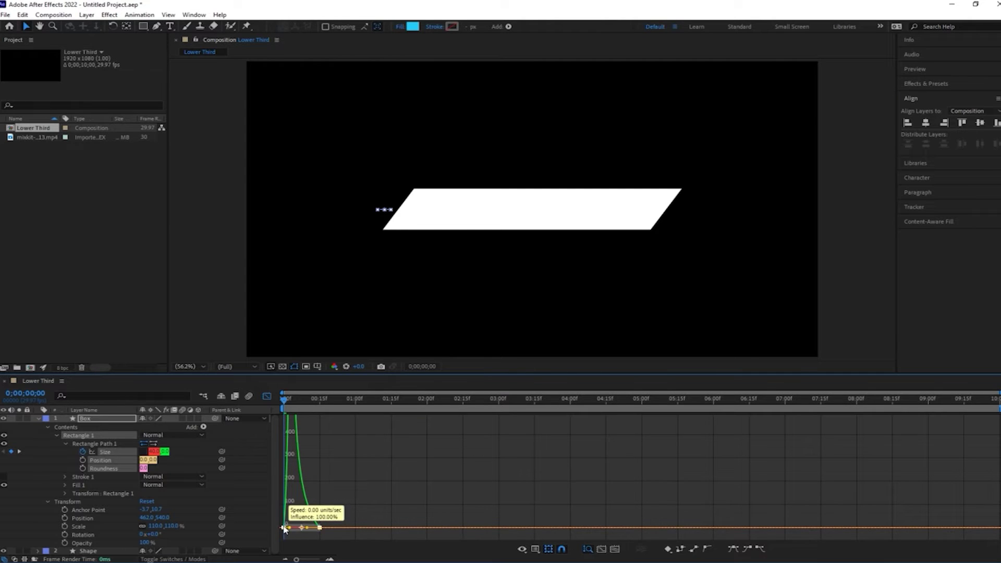
pyautogui.click(268, 397)
pyautogui.moveTo(286, 399)
pyautogui.mouseDown()
pyautogui.moveTo(320, 403)
pyautogui.moveTo(285, 408)
pyautogui.mouseUp()
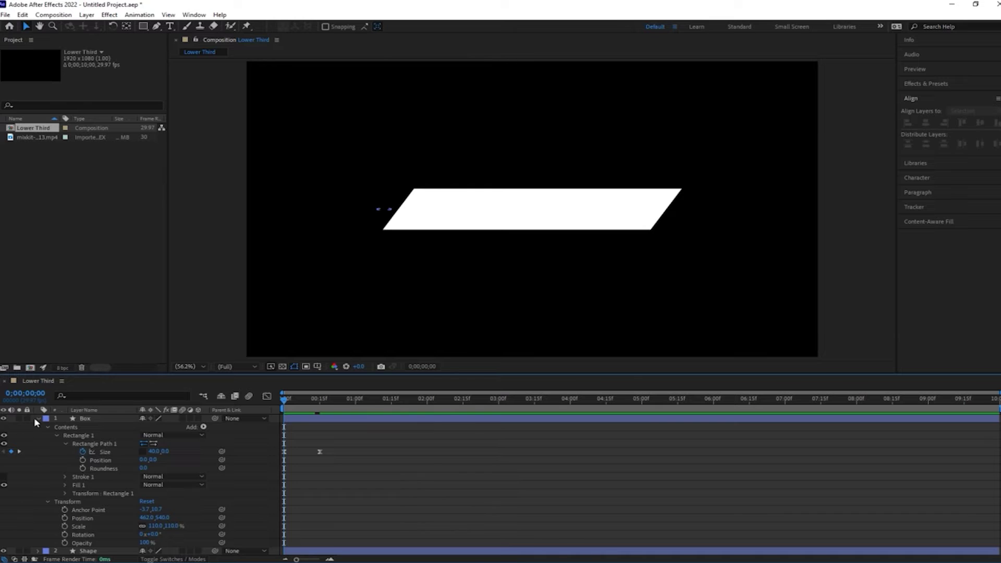
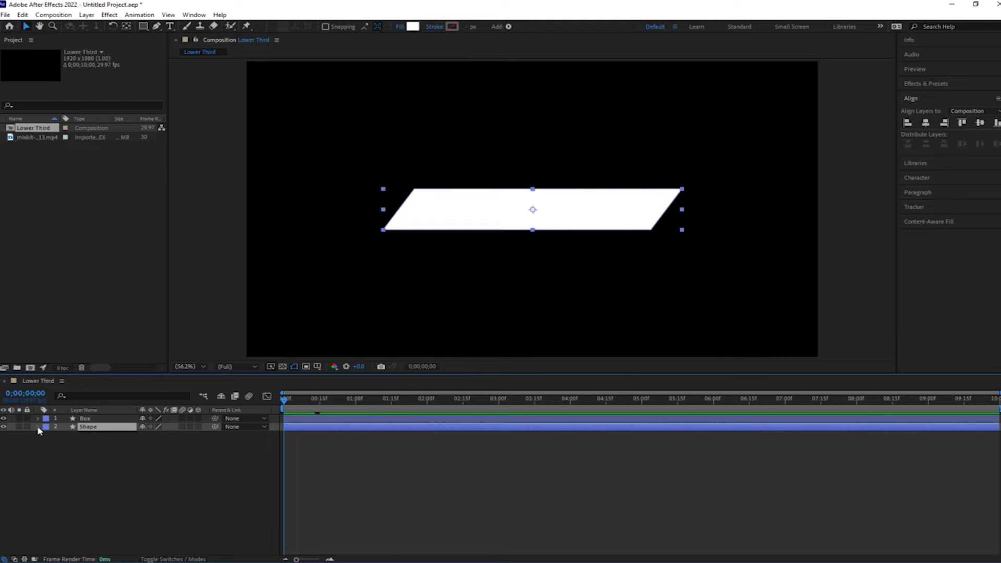
# Move the anchor point of the Shape layer's rectangle transform to the middle of its slanted left edge.
pyautogui.click(38, 426)
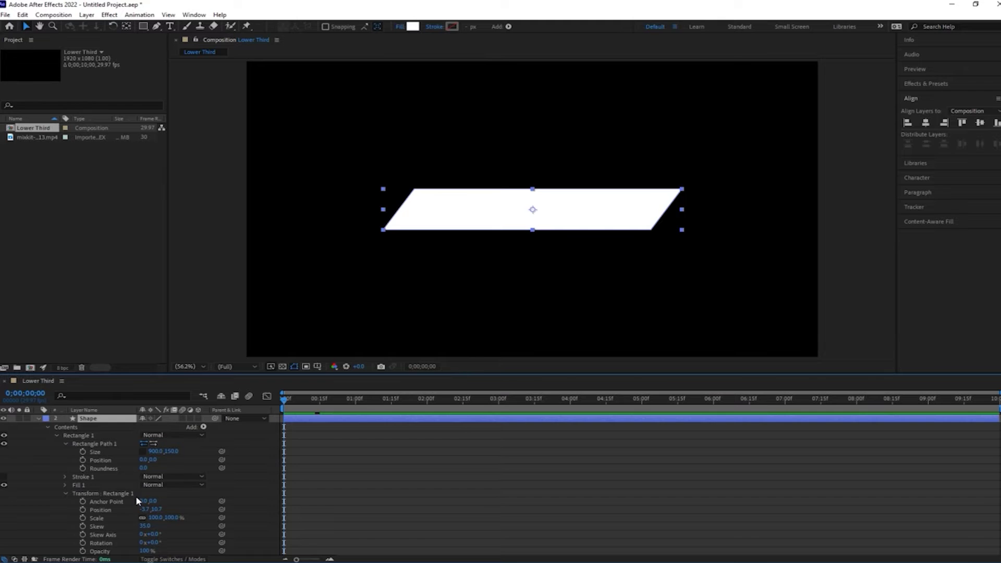
pyautogui.click(127, 494)
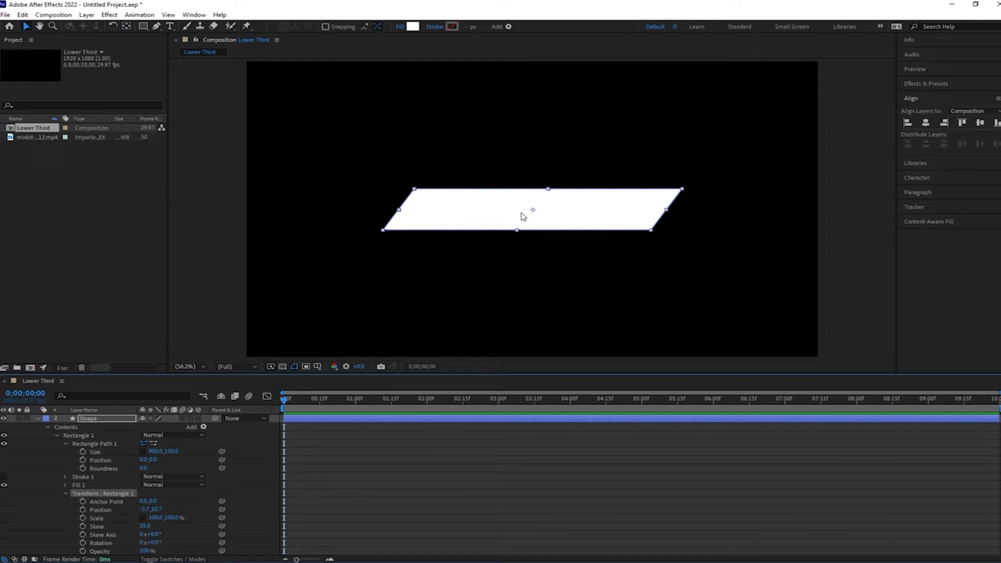
pyautogui.click(127, 27)
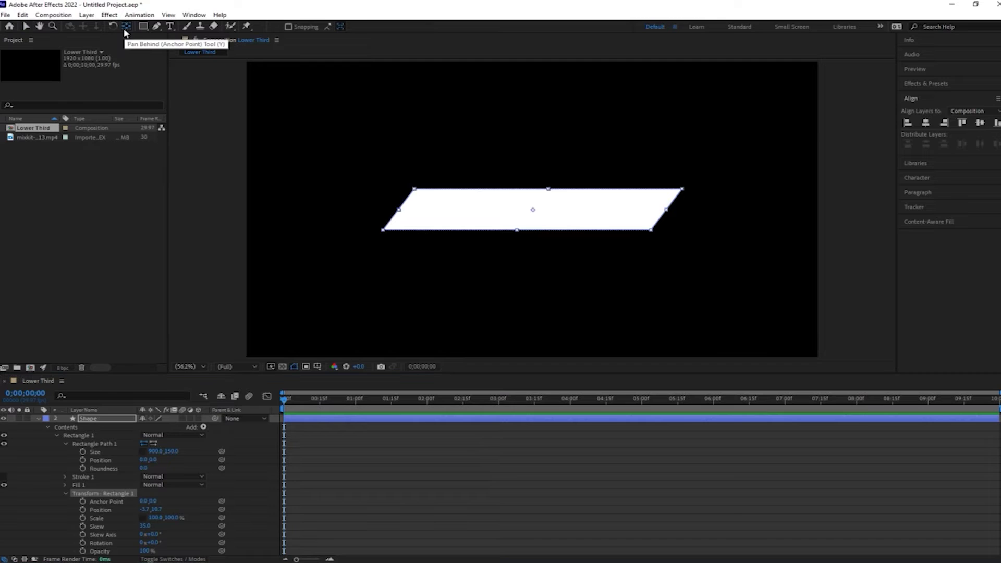
pyautogui.moveTo(533, 210); pyautogui.dragTo(400, 211)
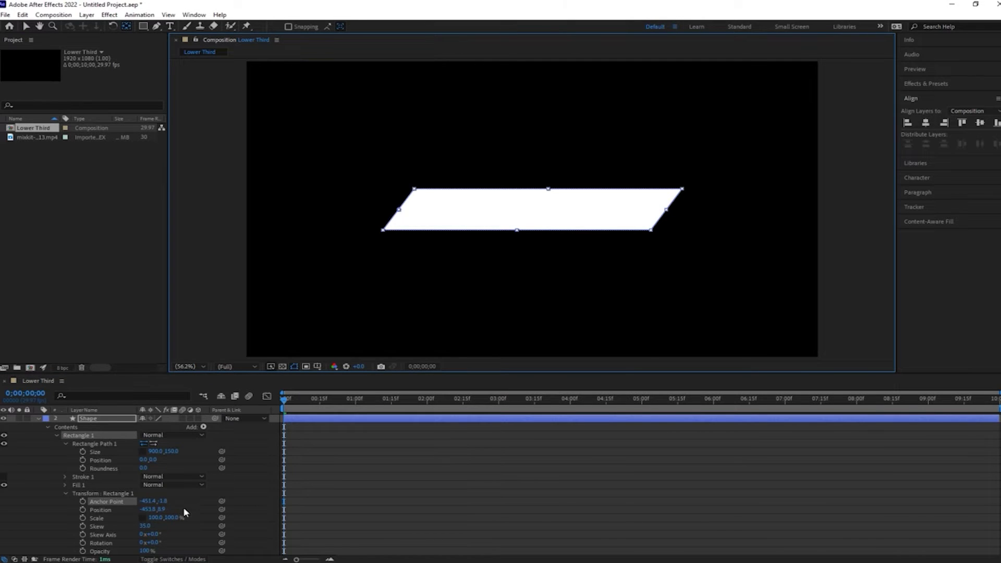
# Add Scale keyframes to the Shape layer's rectangle transform at 0;00;00;00 and 0;00;00;15.
pyautogui.click(156, 521)
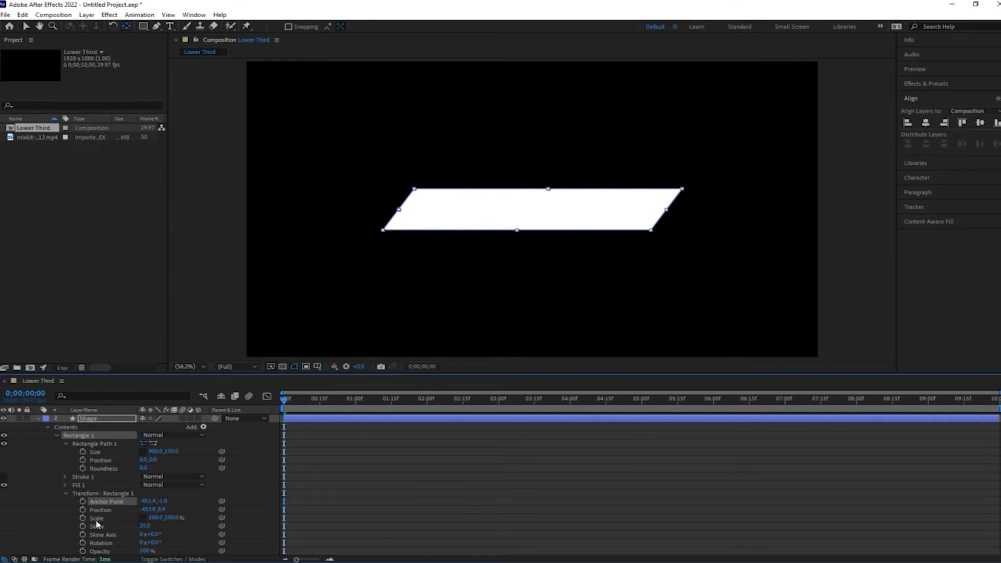
pyautogui.click(83, 518)
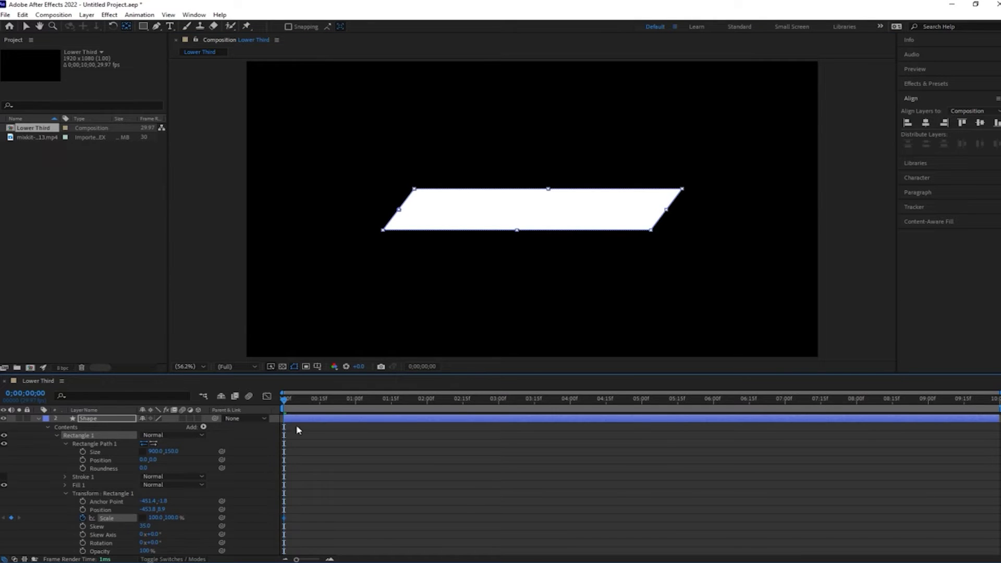
pyautogui.click(320, 407)
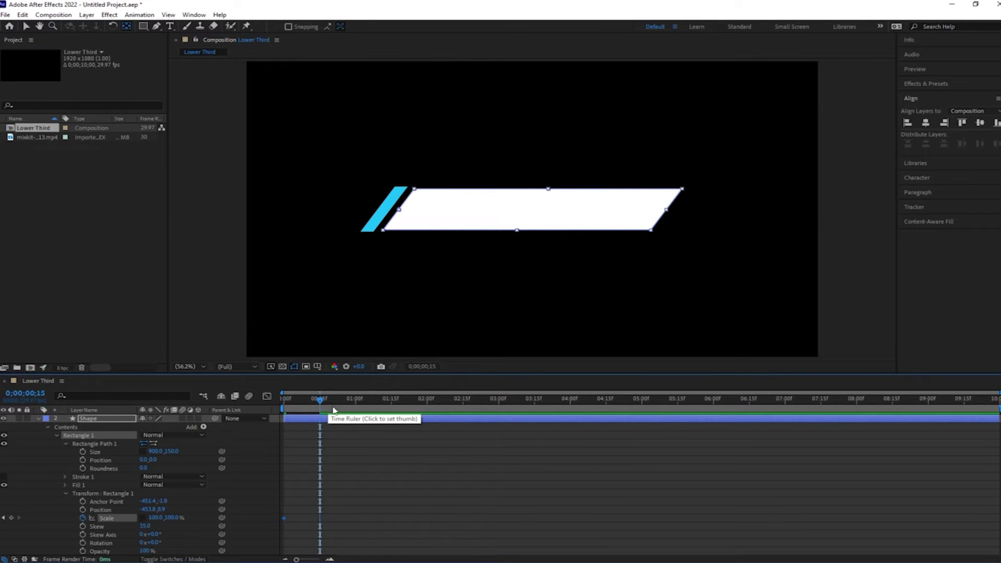
pyautogui.click(2, 518)
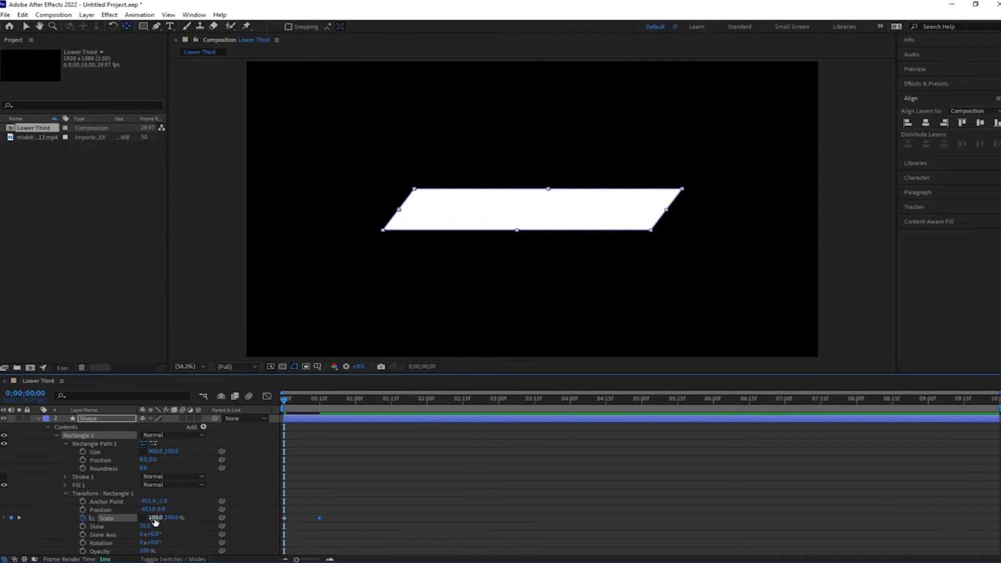
# Set the Shape rectangle's horizontal scale to 0% at 0;00;00;00, with the vertical scale unlinked.
pyautogui.click(155, 518)
pyautogui.write('0')
pyautogui.press('Return')
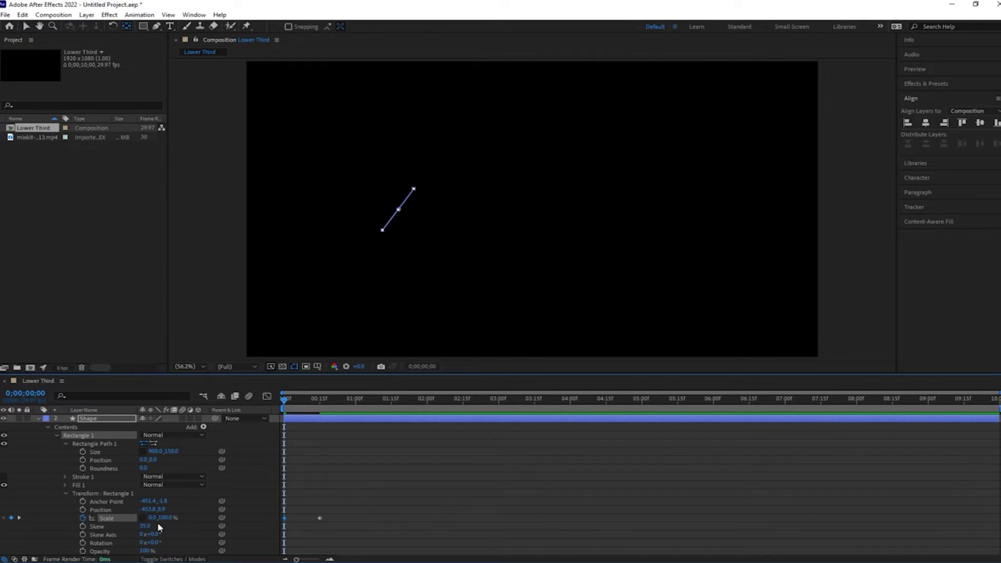
pyautogui.click(433, 509)
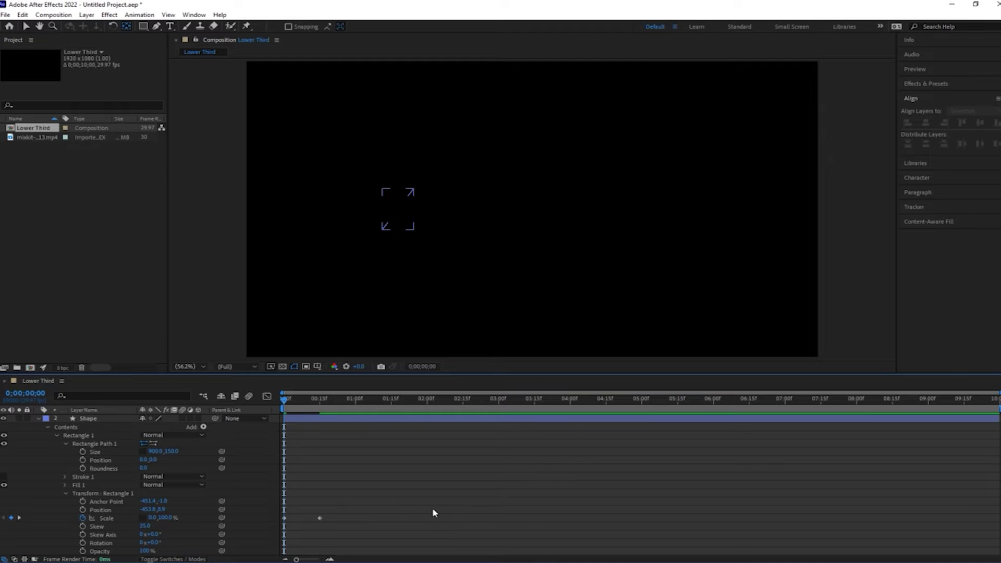
# Collapse the Shape layer's properties and shift the layer in time so it starts at 0;00;00;15.
pyautogui.click(39, 420)
pyautogui.moveTo(289, 398); pyautogui.dragTo(323, 404)
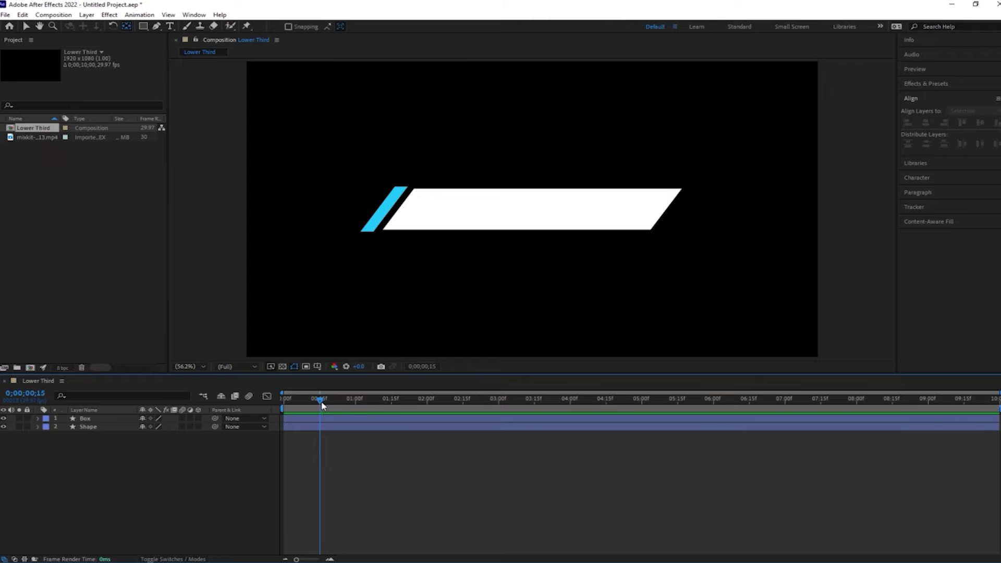
pyautogui.click(336, 428)
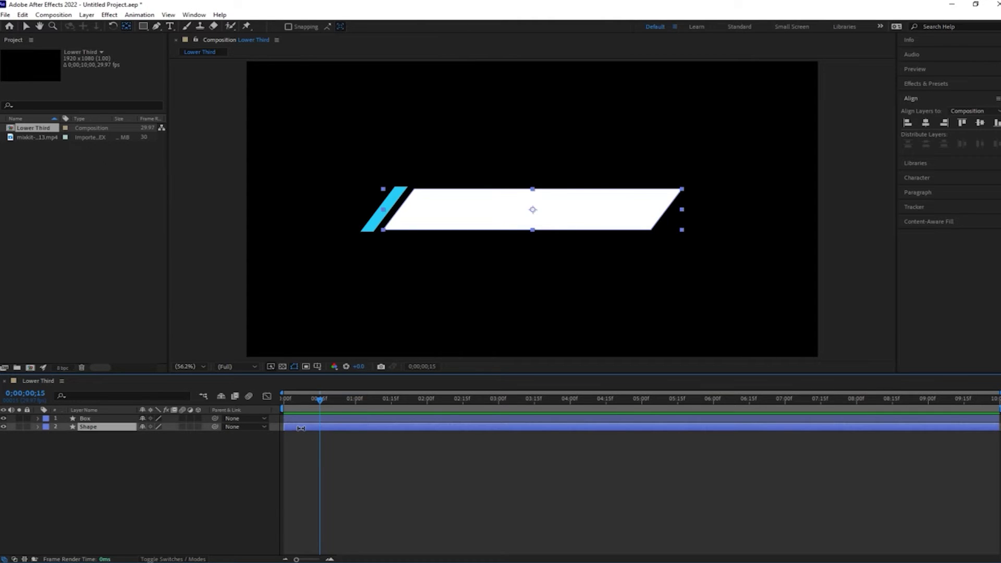
pyautogui.press('v')
pyautogui.moveTo(315, 429)
pyautogui.mouseDown()
pyautogui.moveTo(338, 433)
pyautogui.moveTo(301, 400)
pyautogui.moveTo(323, 403)
pyautogui.moveTo(315, 407)
pyautogui.mouseUp()
pyautogui.click(316, 449)
# Preview the timing of both shapes and shift the Shape layer to start at 0;00;00;14.
pyautogui.press('space')
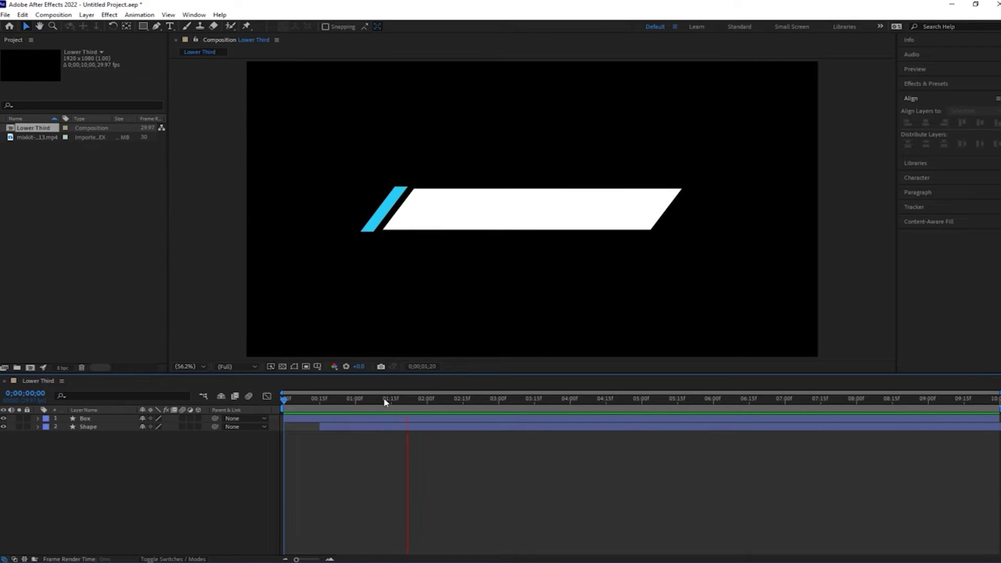
pyautogui.press('space')
pyautogui.press('space')
pyautogui.click(321, 400)
pyautogui.moveTo(320, 401); pyautogui.dragTo(337, 428)
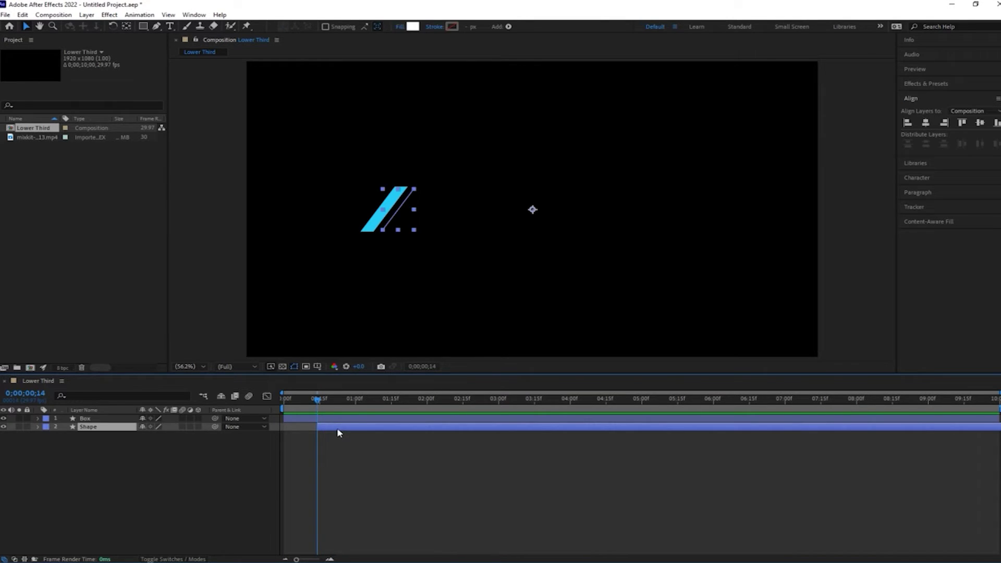
# Easy-ease both Shape Scale keyframes and stretch the last keyframe's incoming influence toward the first in the speed graph.
pyautogui.press('u')
pyautogui.moveTo(391, 460); pyautogui.dragTo(301, 439)
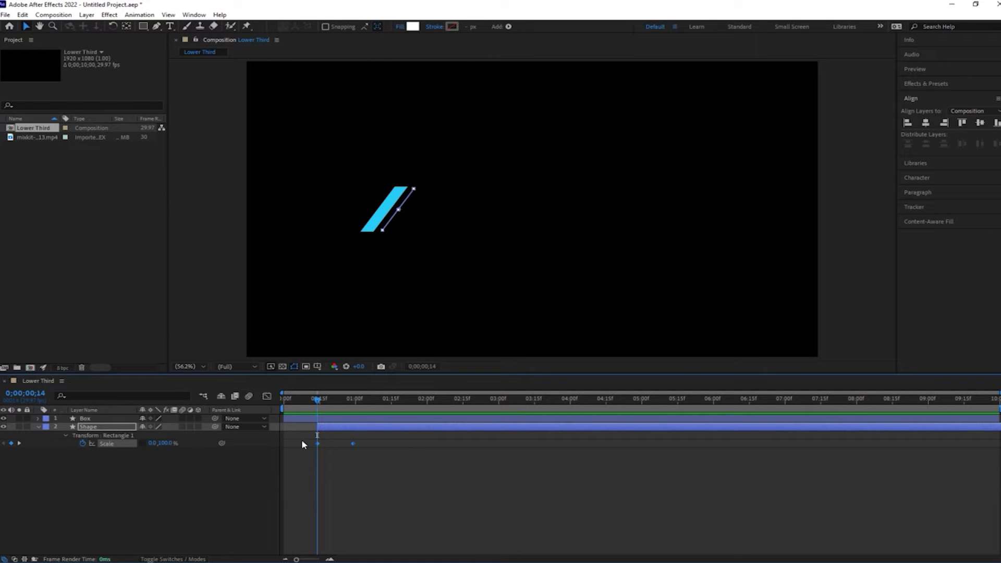
pyautogui.hotkey('shift', 'F3')
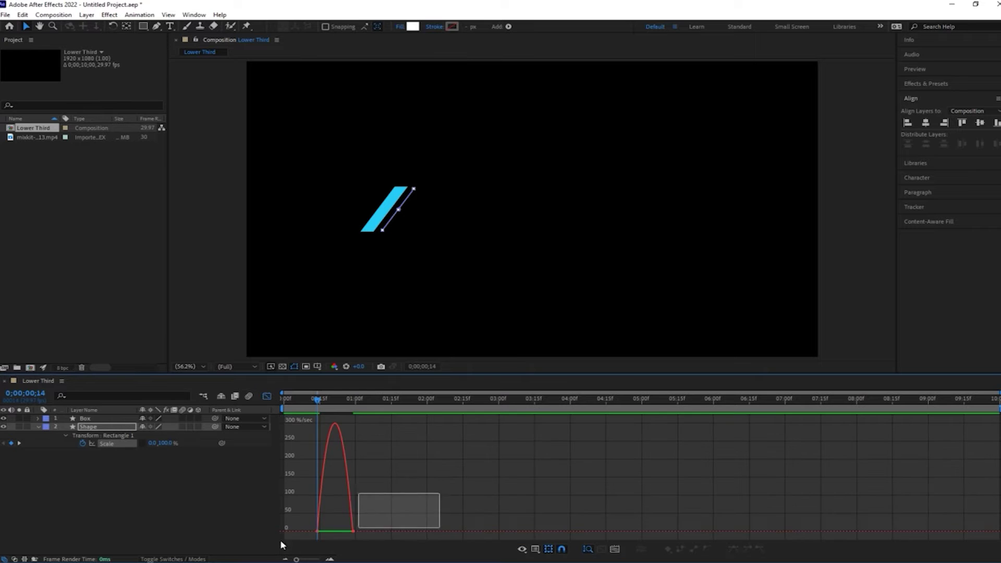
pyautogui.click(342, 534)
pyautogui.moveTo(337, 529); pyautogui.dragTo(323, 529)
pyautogui.click(267, 397)
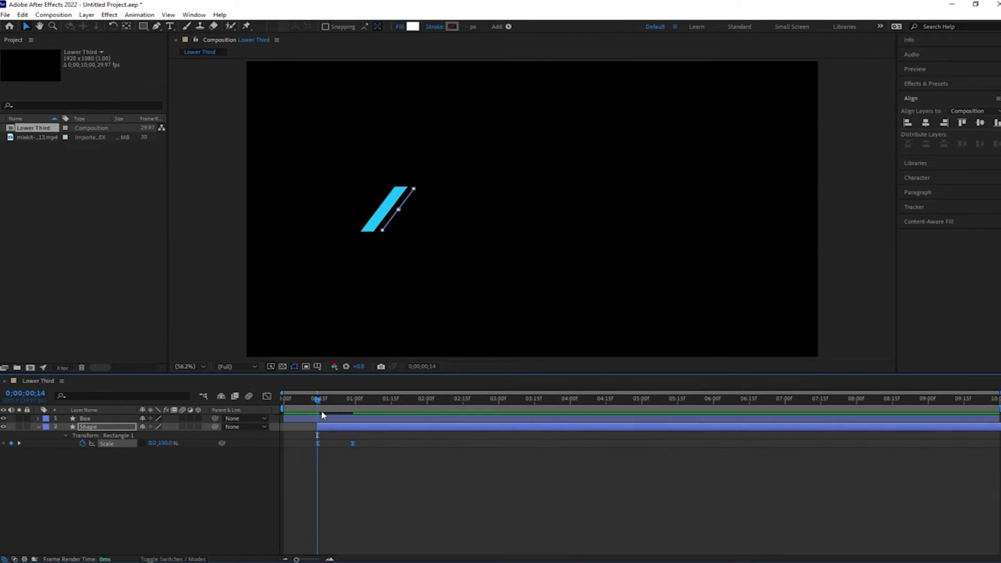
# Play back the lower third animation from the start and collapse the Shape layer's properties.
pyautogui.press('Home')
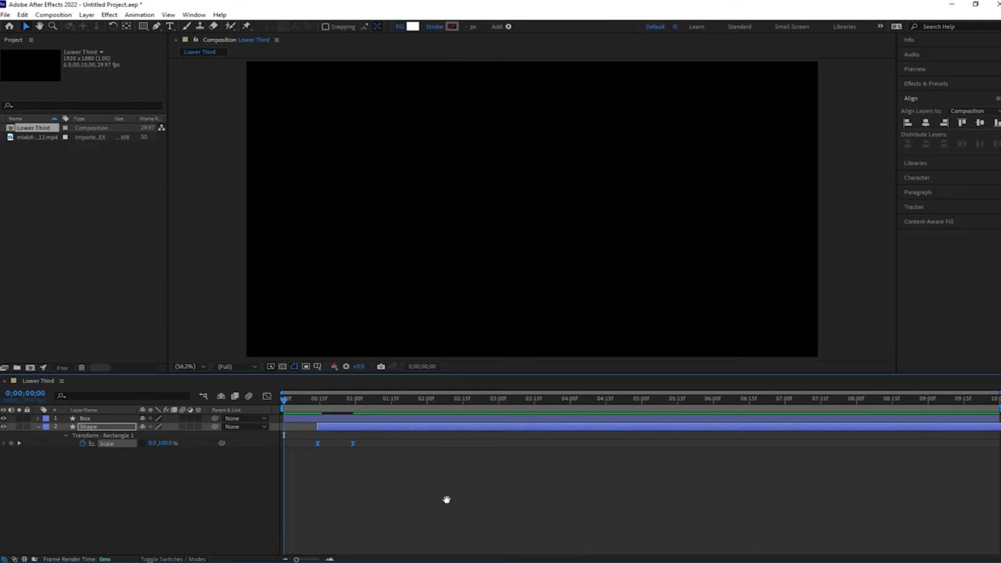
pyautogui.press('space')
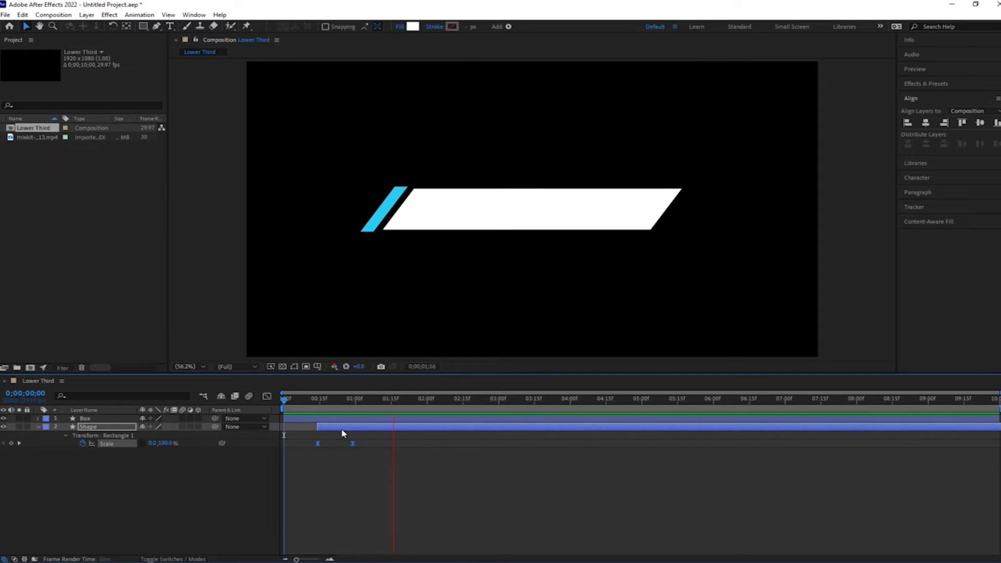
pyautogui.press('space')
pyautogui.press('space')
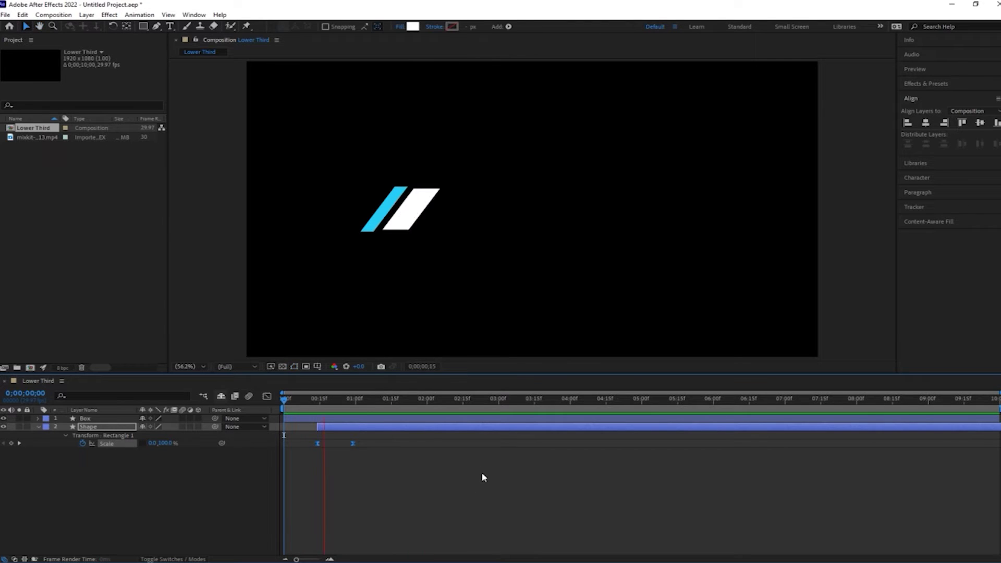
pyautogui.press('space')
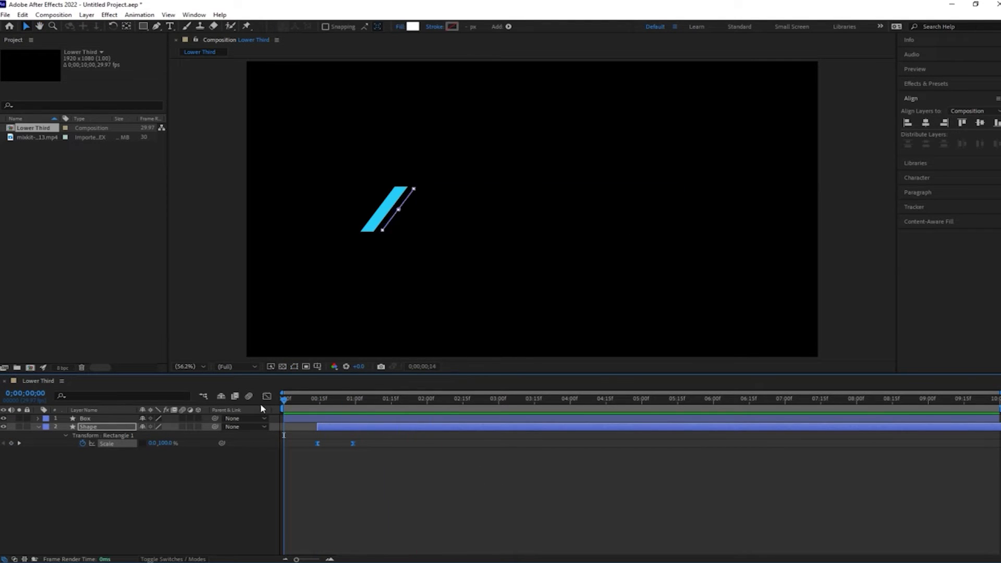
pyautogui.click(38, 427)
pyautogui.click(92, 474)
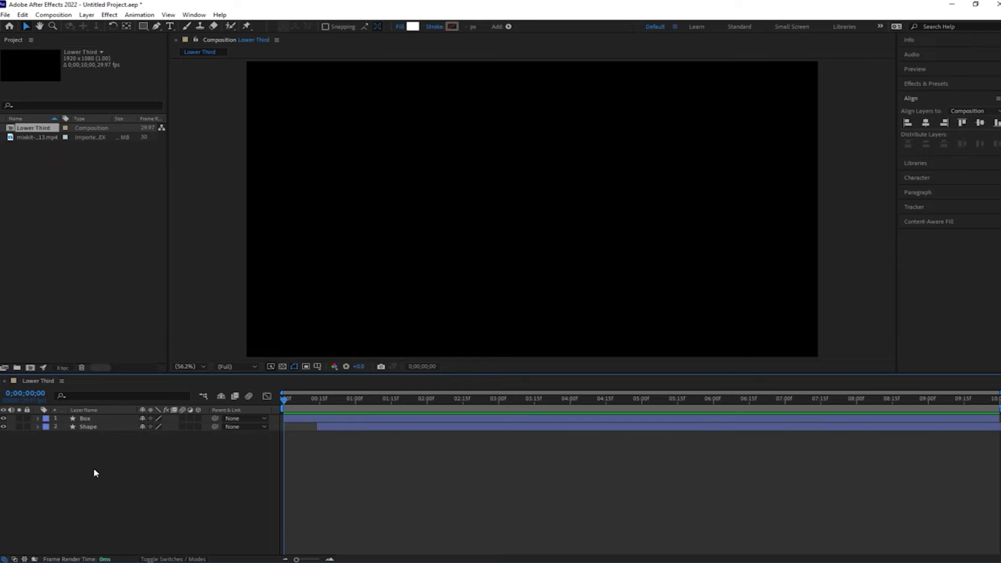
# Move the current time to 0;00;01;00 and rename the Box layer as Blue.
pyautogui.hotkey('shift', 'pagedown')
pyautogui.hotkey('shift', 'pagedown')
pyautogui.hotkey('shift', 'pagedown')
pyautogui.click(93, 419)
pyautogui.rightClick(94, 422)
pyautogui.click(130, 406)
pyautogui.write('B')
pyautogui.click(111, 458)
# Duplicate the Blue layer and rename the copy as Magenta.
pyautogui.click(90, 420)
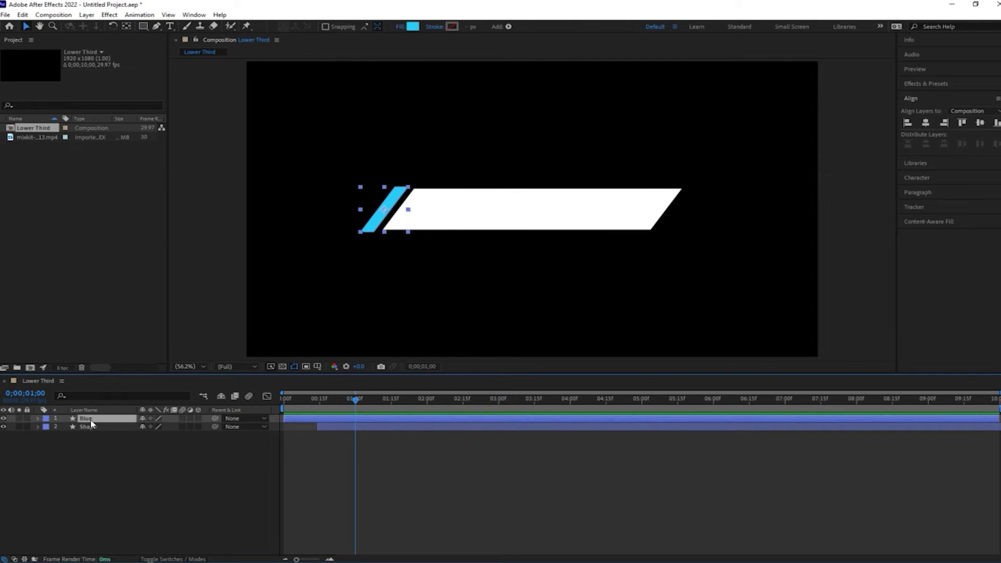
pyautogui.hotkey('ctrl', 'd')
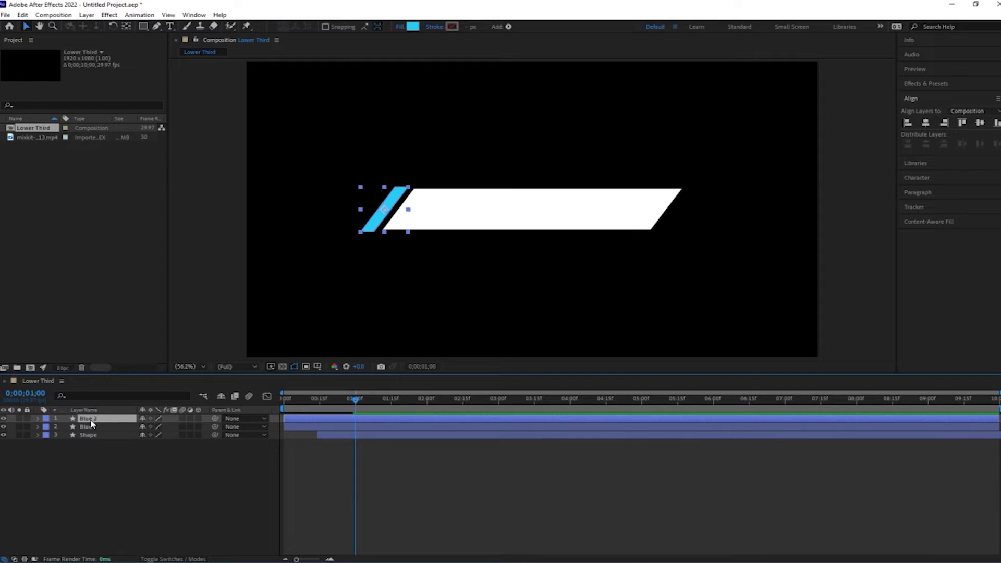
pyautogui.rightClick(90, 421)
pyautogui.click(134, 409)
pyautogui.write('Magenta')
pyautogui.press('Return')
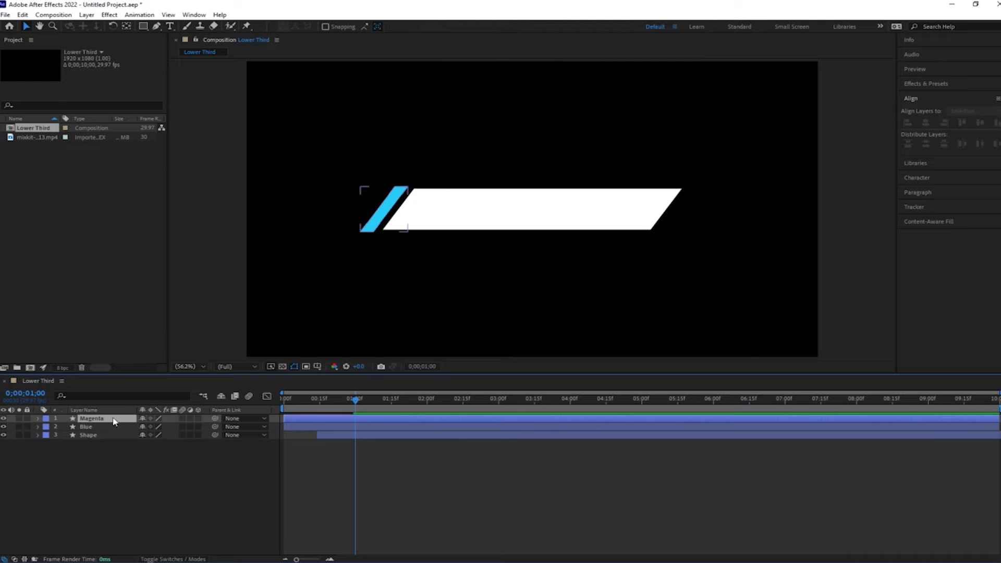
# Set the Magenta layer's shape fill color to F92986.
pyautogui.click(412, 26)
pyautogui.write('F92986')
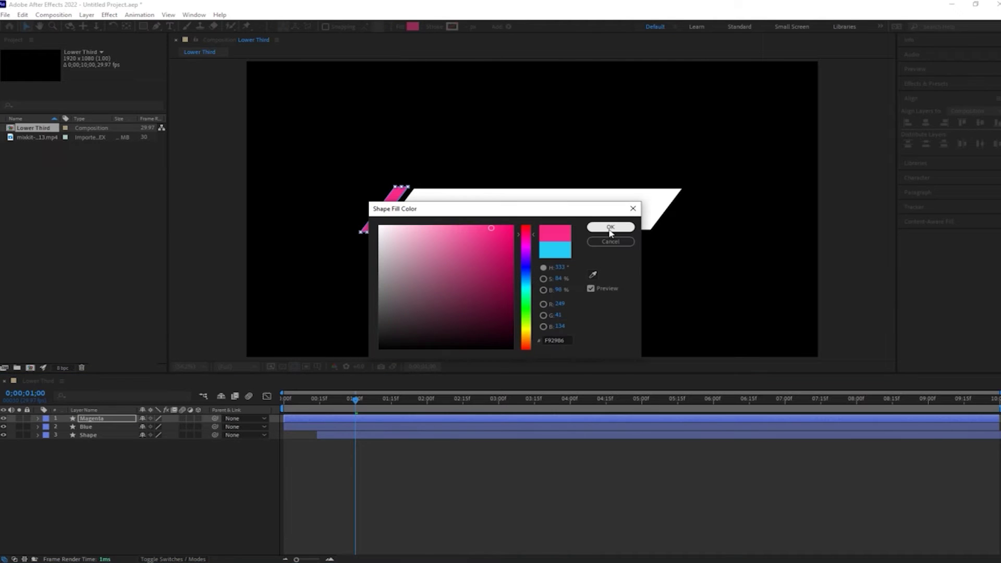
pyautogui.click(611, 228)
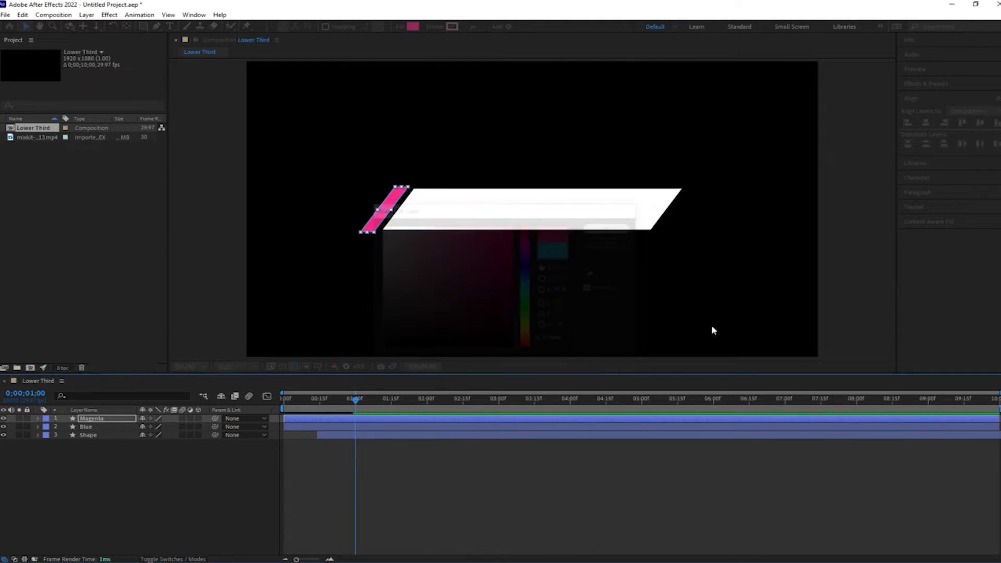
# Reorder the layers so that Blue sits above Magenta.
pyautogui.doubleClick(91, 419)
pyautogui.press('Return')
pyautogui.click(90, 427)
pyautogui.hotkey('ctrl', ']')
# Duplicate the Shape layer and rename the copy as Stroke.
pyautogui.click(103, 438)
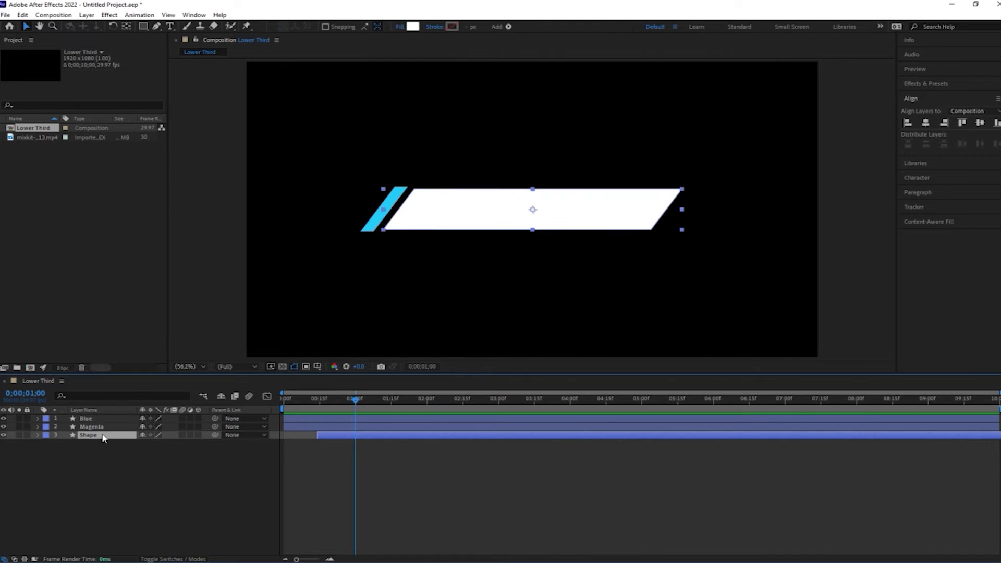
pyautogui.hotkey('ctrl', 'd')
pyautogui.rightClick(105, 436)
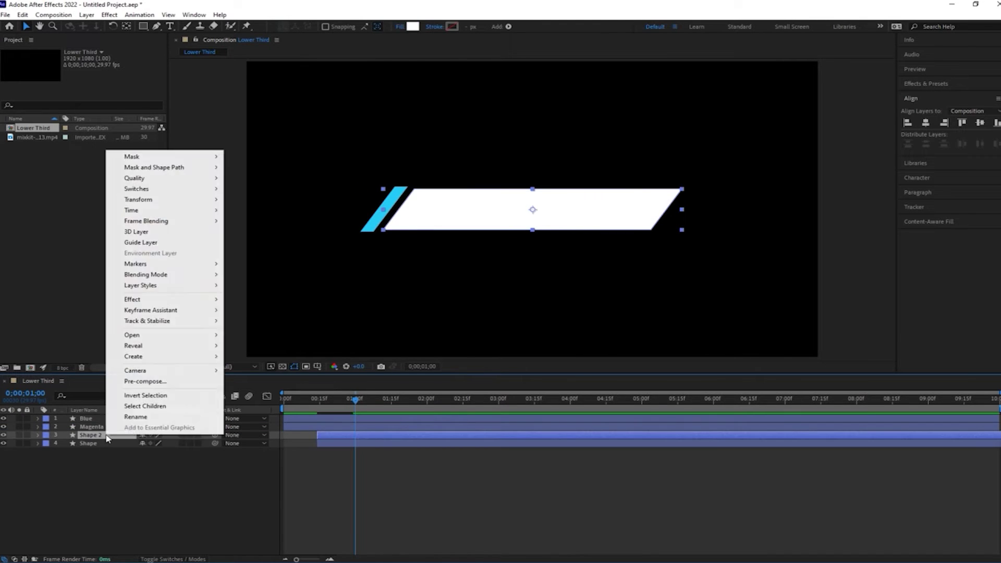
pyautogui.click(134, 418)
pyautogui.write('Stroke')
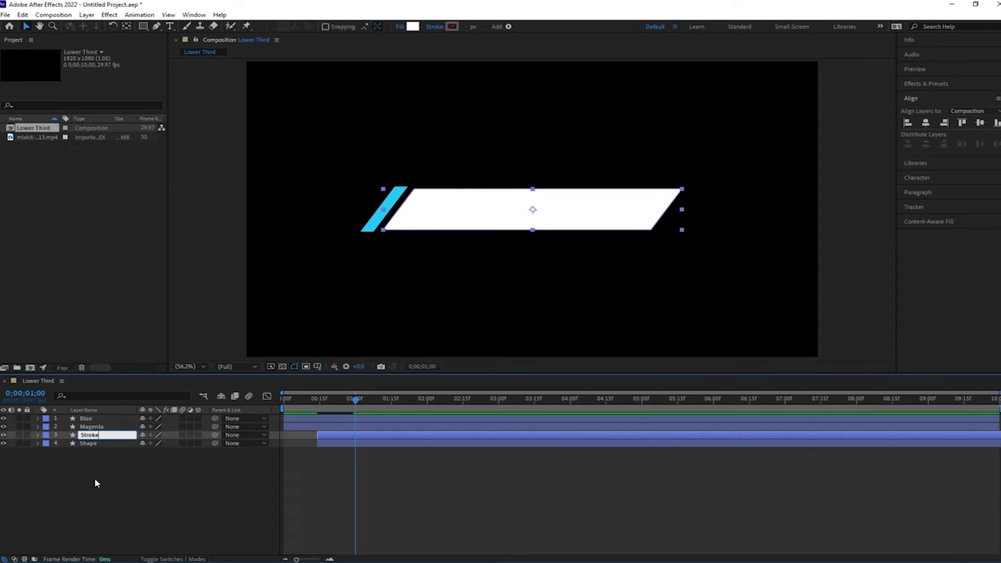
pyautogui.click(95, 478)
# Set the Stroke layer's fill to none and its stroke type to Solid Color.
pyautogui.click(102, 440)
pyautogui.click(400, 27)
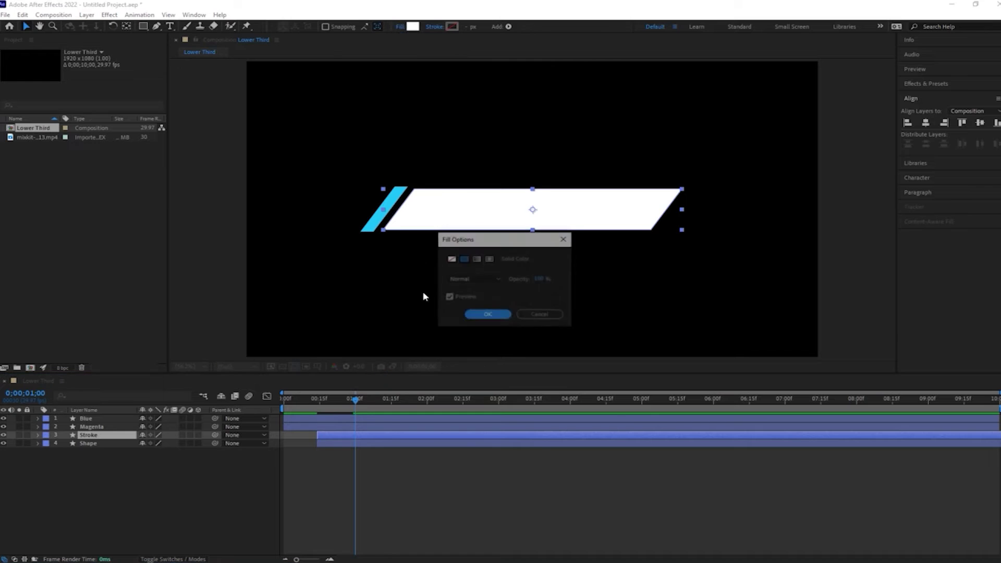
pyautogui.click(452, 259)
pyautogui.click(487, 315)
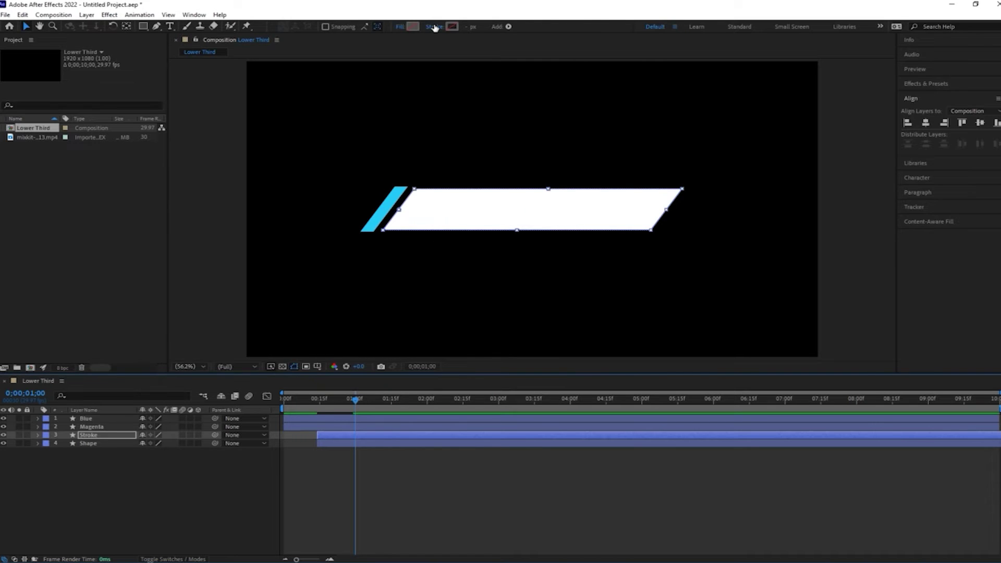
pyautogui.click(434, 27)
pyautogui.click(464, 259)
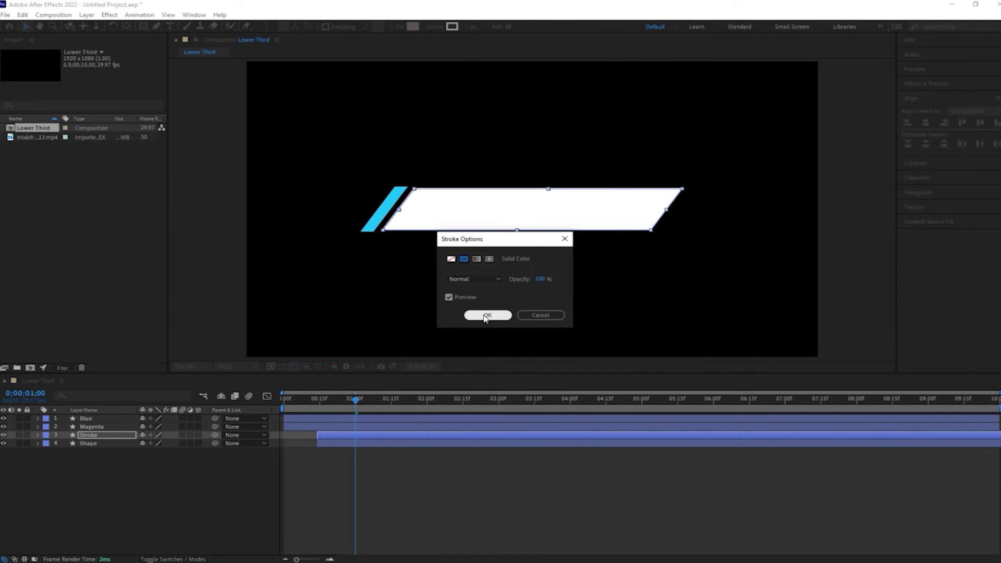
pyautogui.click(485, 316)
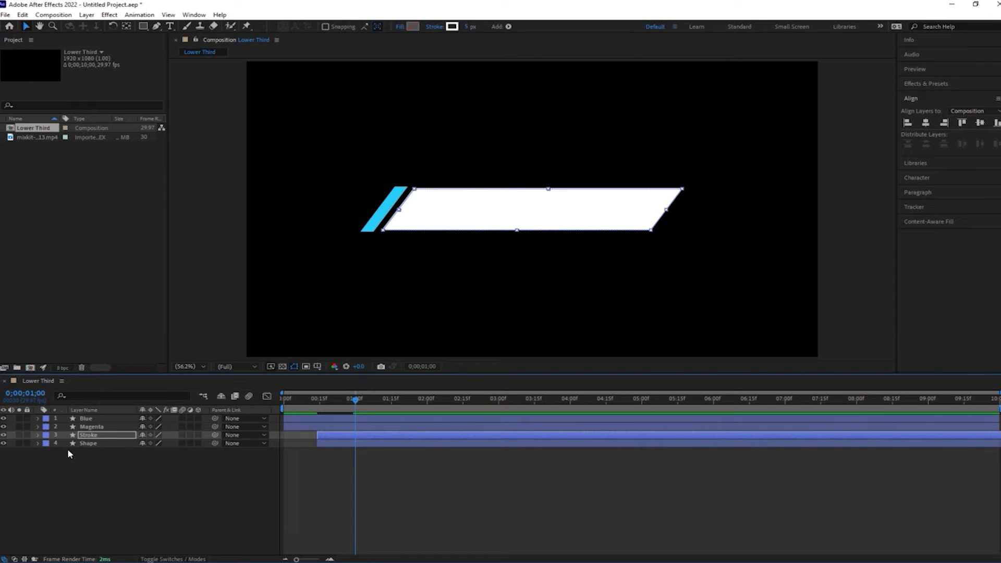
# Nudge the Stroke layer's outline slightly right and down so it is offset from the white bar.
pyautogui.click(87, 436)
pyautogui.press('Return')
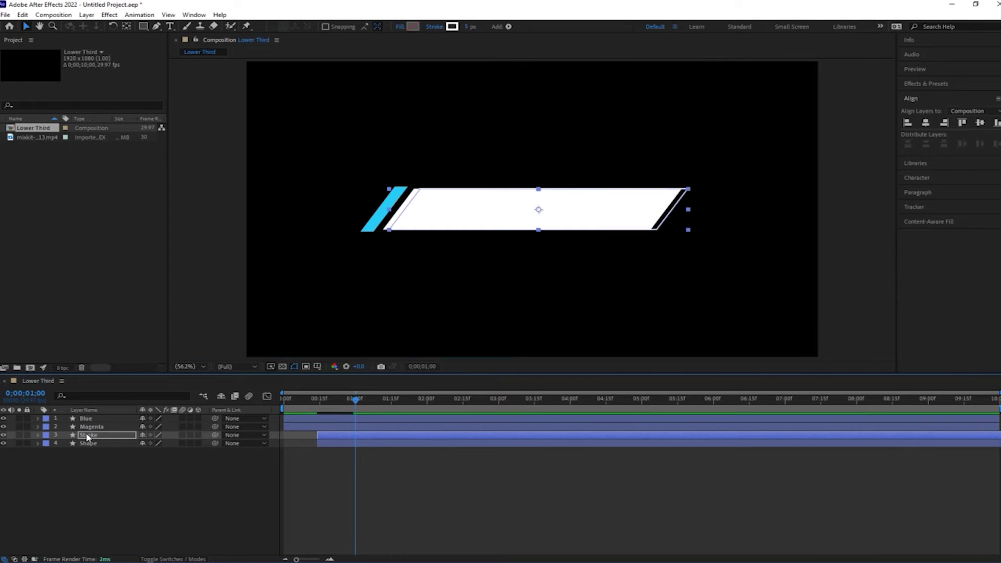
pyautogui.hotkey('shift', 'Down')
pyautogui.hotkey('shift', 'Down')
pyautogui.hotkey('shift', 'Right')
pyautogui.hotkey('shift', 'Right')
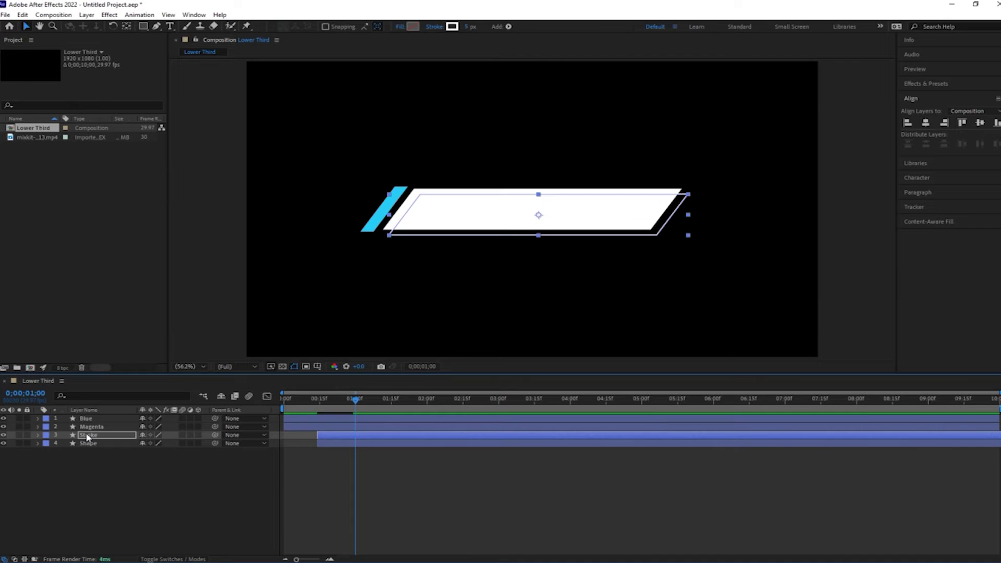
# Solo the Stroke layer and add Trim Paths to its contents.
pyautogui.click(37, 435)
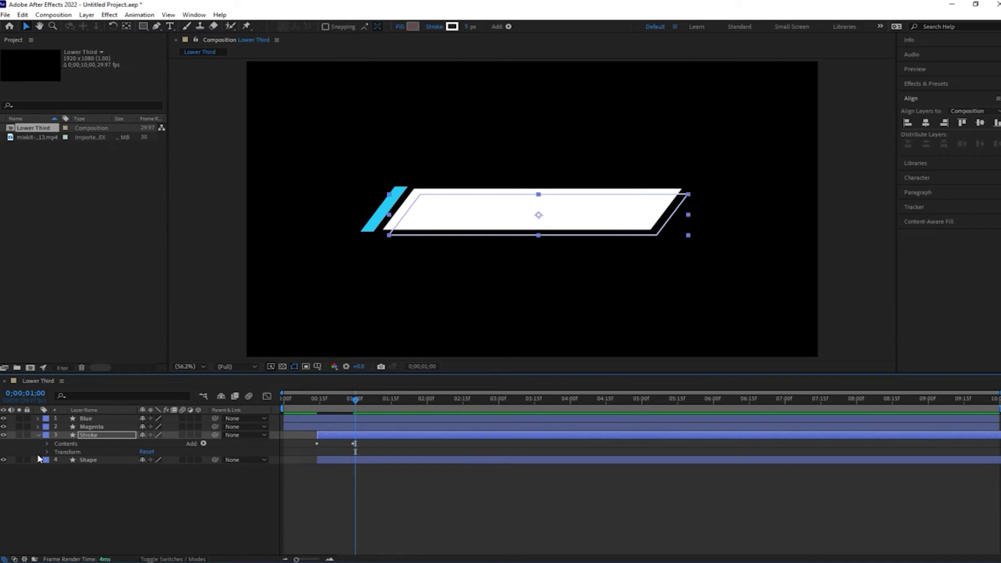
pyautogui.click(19, 435)
pyautogui.click(203, 444)
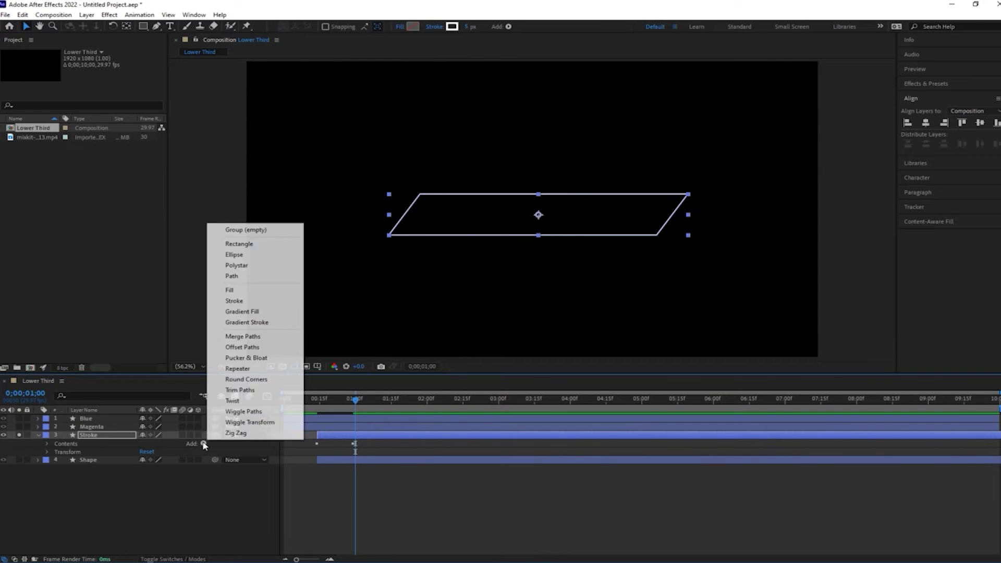
pyautogui.click(244, 392)
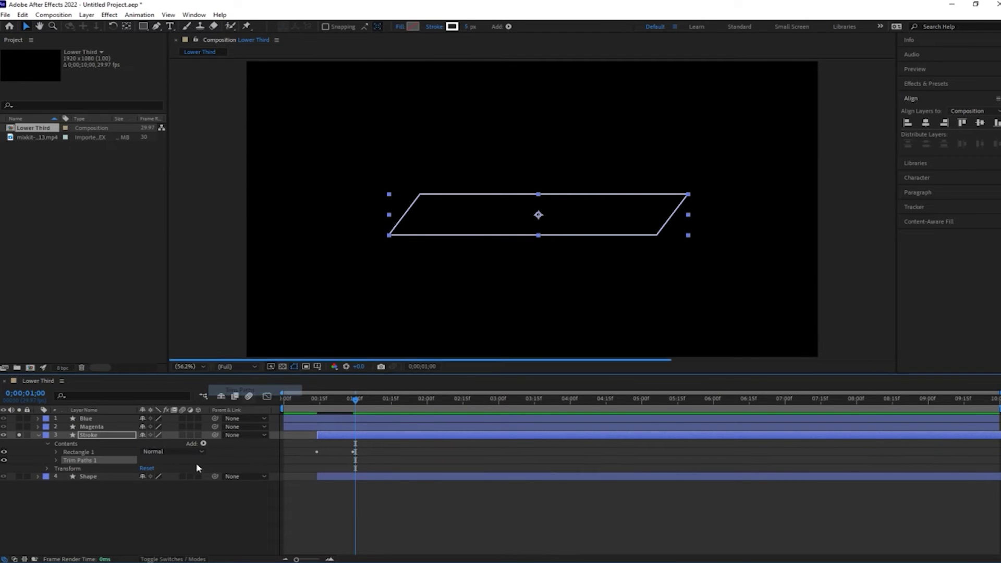
# Set the Stroke layer's Trim Paths Offset to -12° and reduce its End to 55%.
pyautogui.click(56, 461)
pyautogui.click(157, 485)
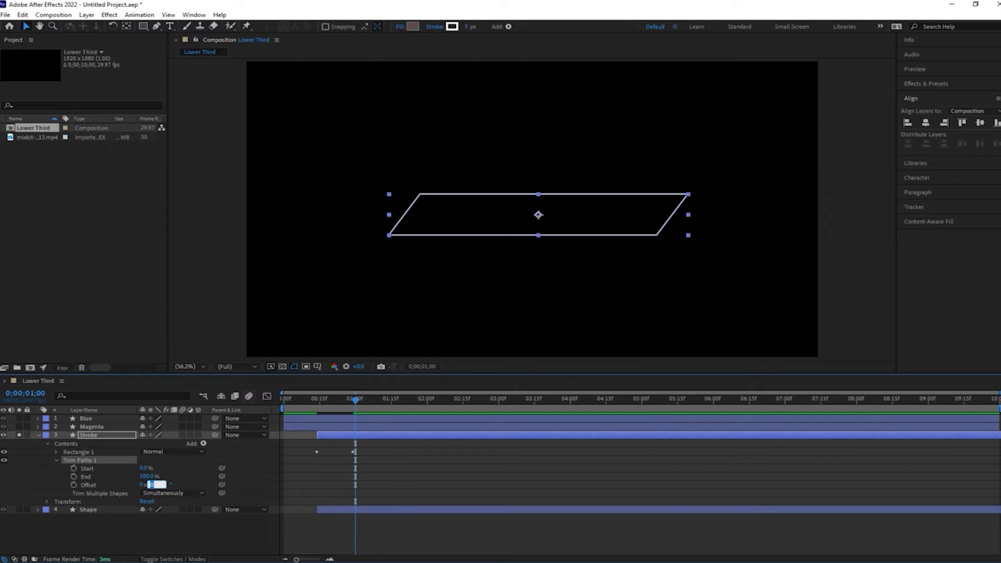
pyautogui.write('-12')
pyautogui.press('Return')
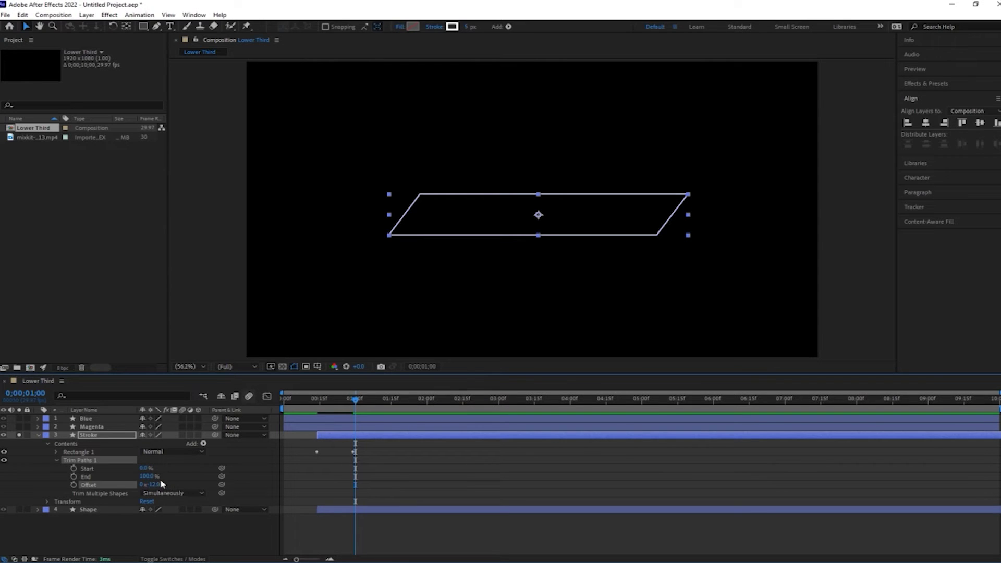
pyautogui.moveTo(146, 477)
pyautogui.mouseDown()
pyautogui.moveTo(120, 476)
pyautogui.moveTo(139, 480)
pyautogui.mouseUp()
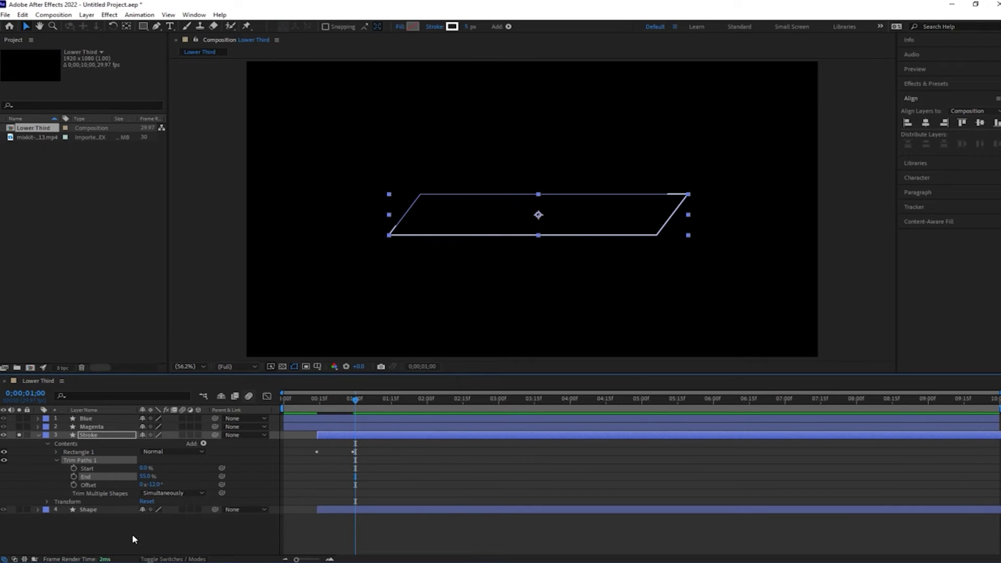
pyautogui.moveTo(357, 407)
pyautogui.mouseDown()
pyautogui.moveTo(321, 406)
pyautogui.moveTo(356, 403)
pyautogui.moveTo(324, 403)
pyautogui.moveTo(357, 412)
pyautogui.mouseUp()
pyautogui.click(104, 543)
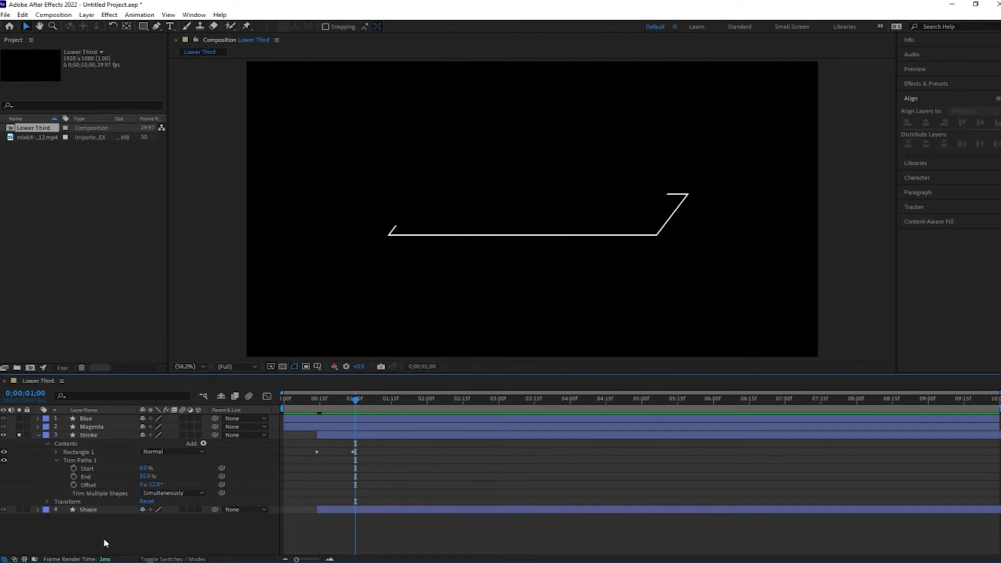
# Keyframe the Stroke layer's Trim Paths End from 0% at 0;00;01;00 to 55% at 0;00;01;15.
pyautogui.click(73, 477)
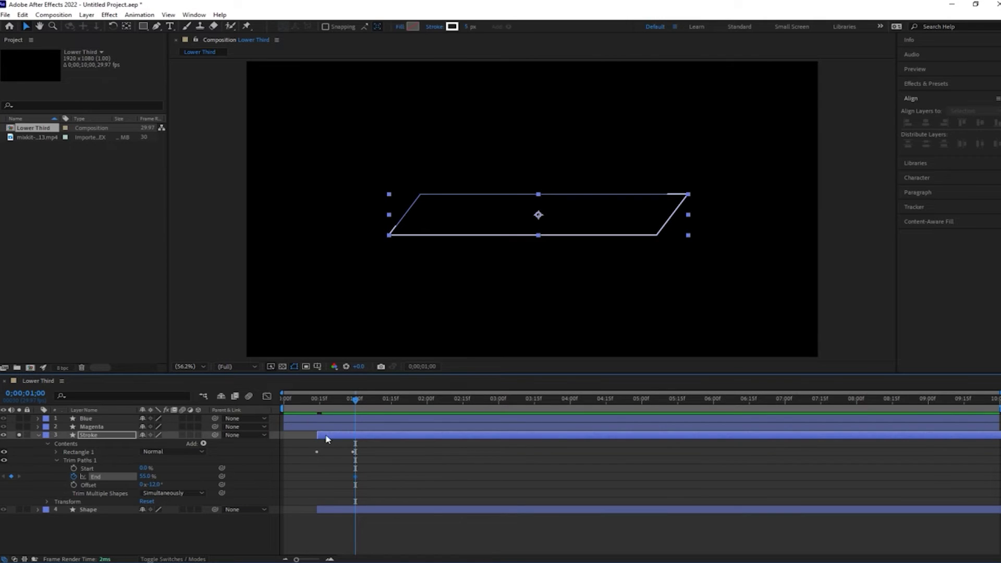
pyautogui.click(393, 400)
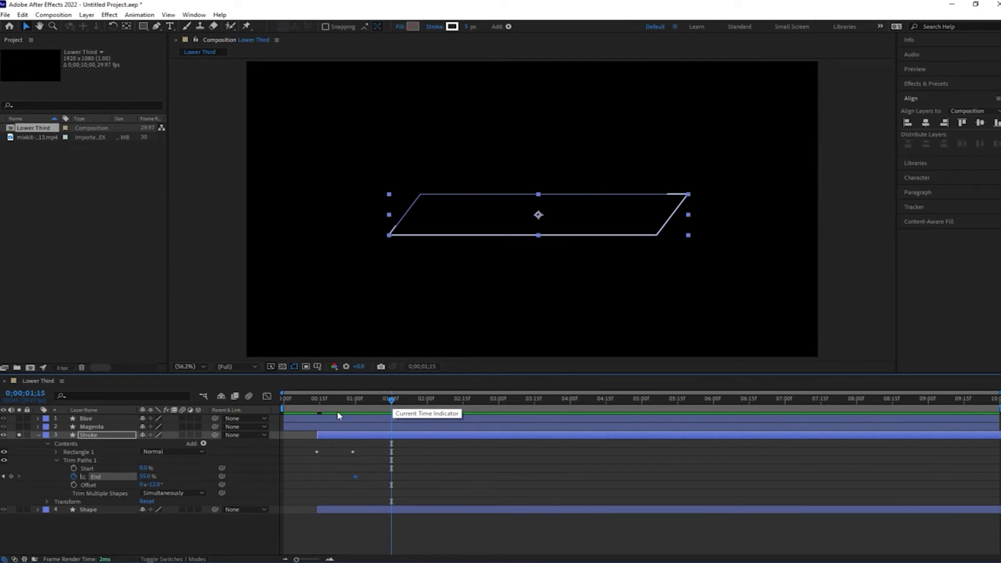
pyautogui.click(11, 477)
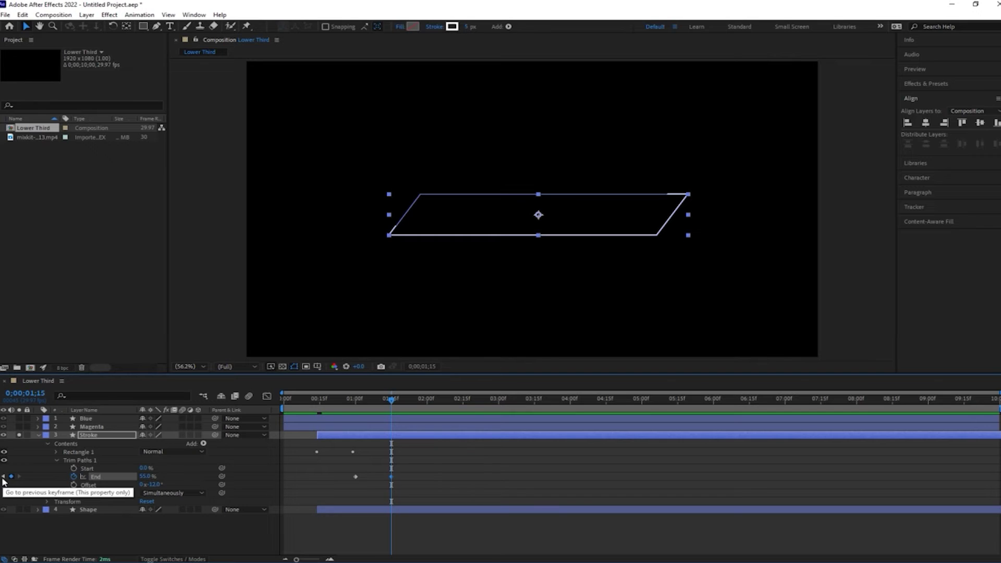
pyautogui.click(3, 476)
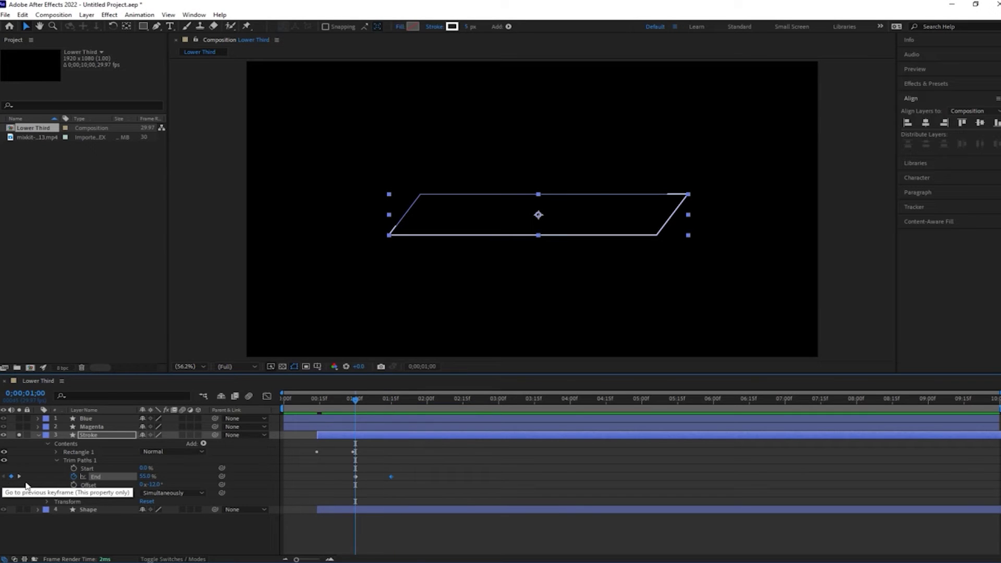
pyautogui.click(146, 476)
pyautogui.press('Return')
# Ease both Trim Paths End keyframes and reshape their curve in the Graph Editor for a smoother reveal.
pyautogui.moveTo(362, 404); pyautogui.dragTo(392, 400)
pyautogui.moveTo(438, 447); pyautogui.dragTo(333, 483)
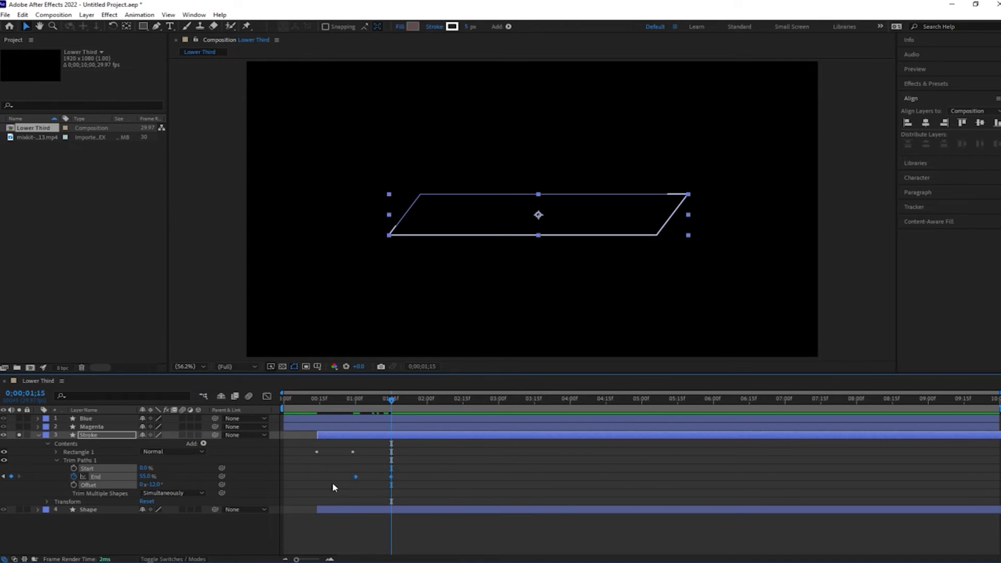
pyautogui.hotkey('shift', 'F3')
pyautogui.moveTo(385, 528); pyautogui.dragTo(346, 525)
pyautogui.click(267, 397)
# Unsolo the Stroke layer and scrub through its reveal together with the other layers.
pyautogui.click(19, 436)
pyautogui.moveTo(365, 396)
pyautogui.mouseDown()
pyautogui.moveTo(297, 400)
pyautogui.moveTo(374, 413)
pyautogui.moveTo(329, 402)
pyautogui.moveTo(398, 401)
pyautogui.moveTo(355, 400)
pyautogui.moveTo(367, 402)
pyautogui.mouseUp()
pyautogui.click(464, 526)
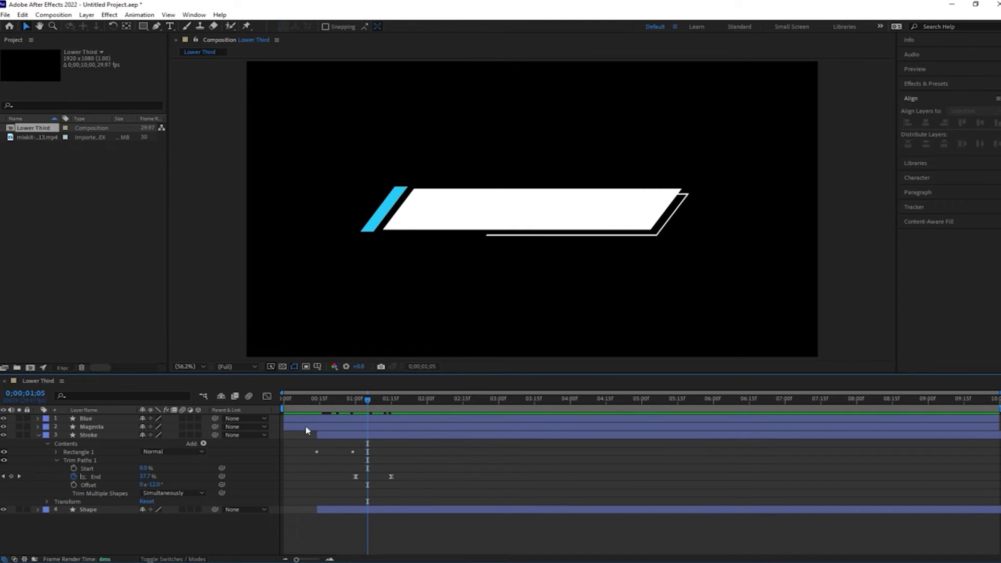
# Reveal only the keyframed properties of the Stroke layer.
pyautogui.click(88, 435)
pyautogui.press('s')
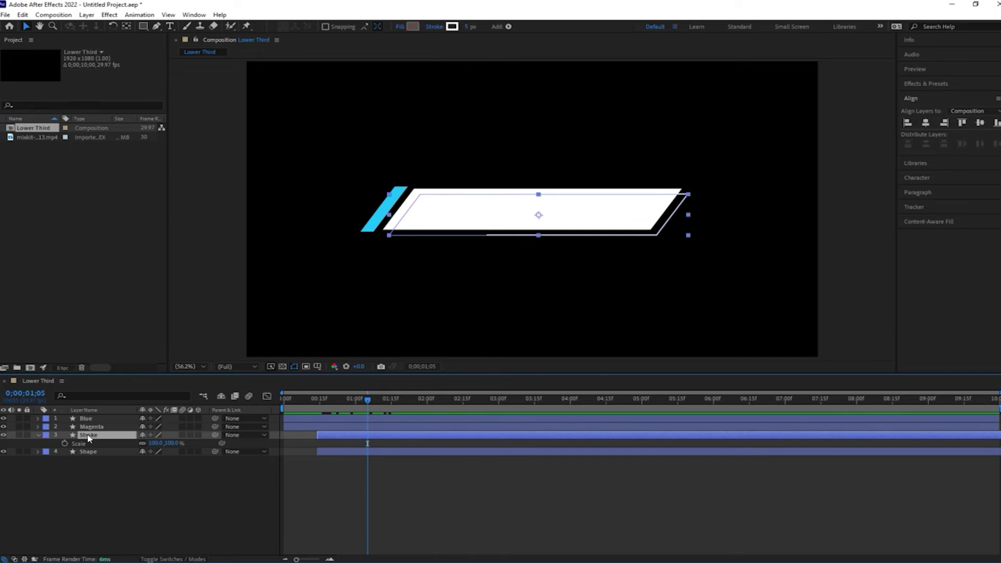
pyautogui.press('u')
pyautogui.press('u')
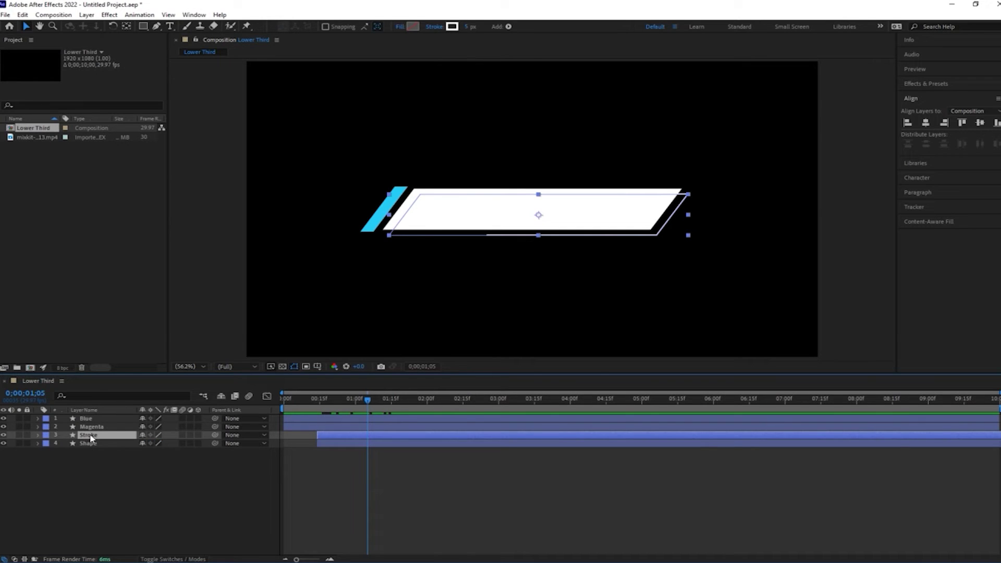
pyautogui.press('u')
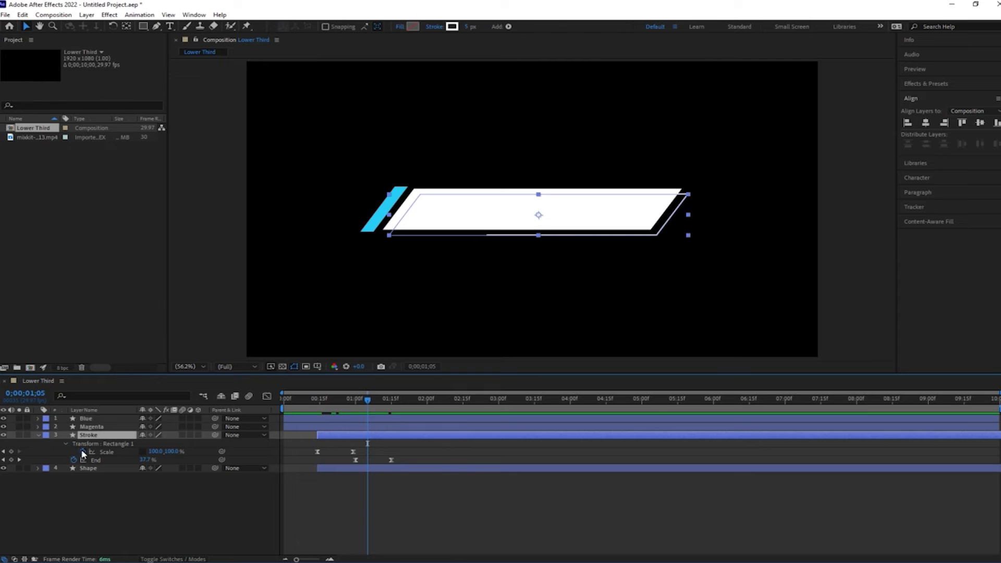
# Remove the Scale keyframes from the Stroke layer's Rectangle 1, checking the outline soloed and with all layers shown.
pyautogui.moveTo(372, 402); pyautogui.dragTo(397, 404)
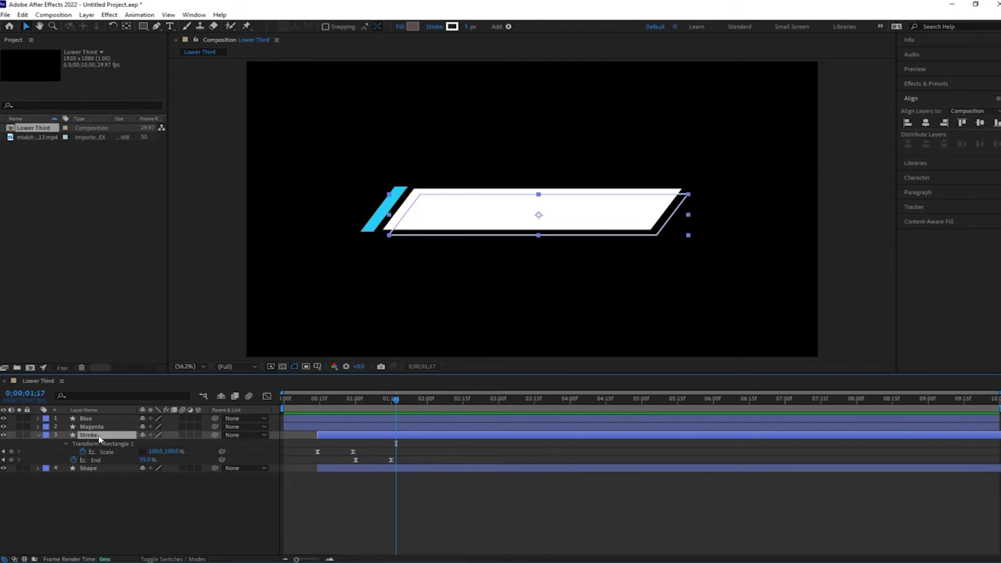
pyautogui.click(19, 435)
pyautogui.moveTo(395, 401)
pyautogui.mouseDown()
pyautogui.moveTo(327, 401)
pyautogui.moveTo(370, 401)
pyautogui.mouseUp()
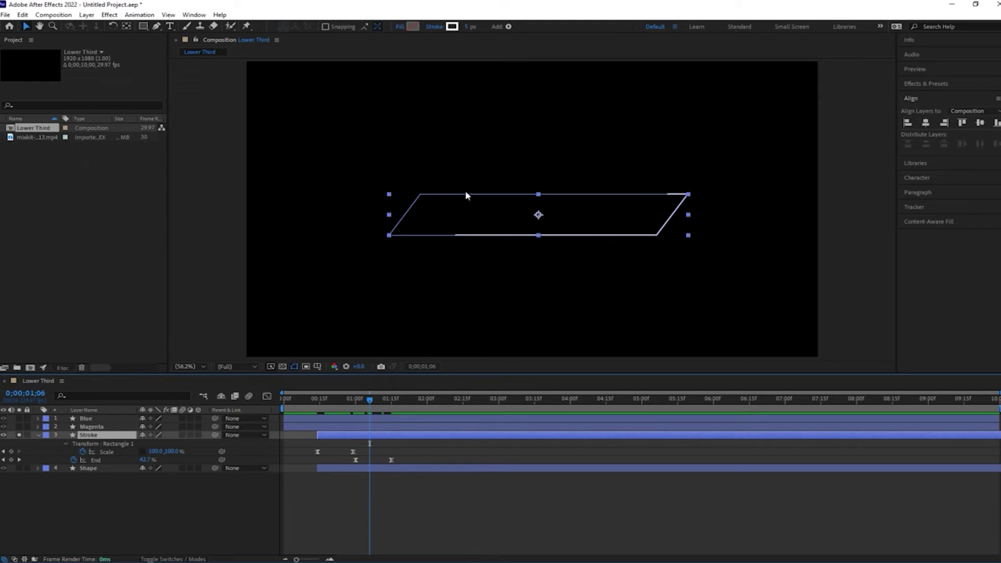
pyautogui.click(83, 453)
pyautogui.moveTo(370, 403)
pyautogui.mouseDown()
pyautogui.moveTo(340, 401)
pyautogui.moveTo(384, 401)
pyautogui.moveTo(414, 415)
pyautogui.mouseUp()
pyautogui.click(26, 444)
pyautogui.click(19, 436)
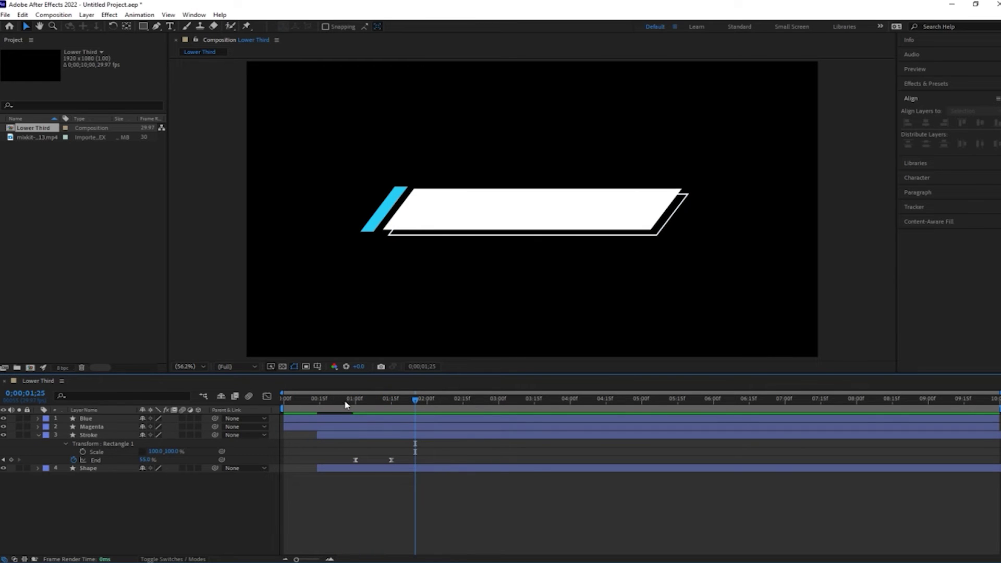
pyautogui.moveTo(364, 396)
pyautogui.mouseDown()
pyautogui.moveTo(265, 396)
pyautogui.moveTo(387, 412)
pyautogui.moveTo(341, 413)
pyautogui.moveTo(378, 412)
pyautogui.mouseUp()
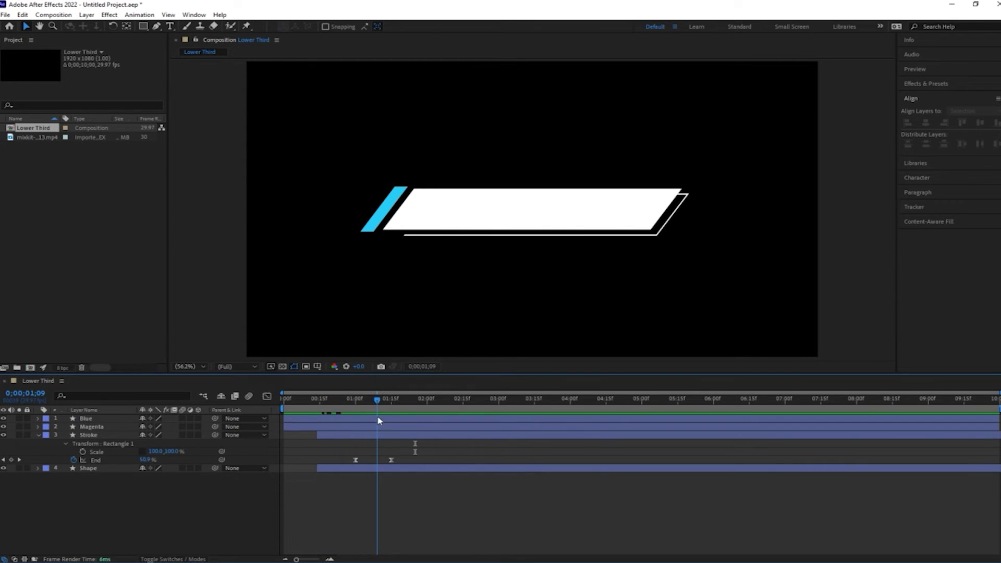
pyautogui.click(38, 435)
# Keyframe the Magenta layer's Position at 0;00;01;09 and set its X position to 383 at 0;00;02;00.
pyautogui.click(96, 428)
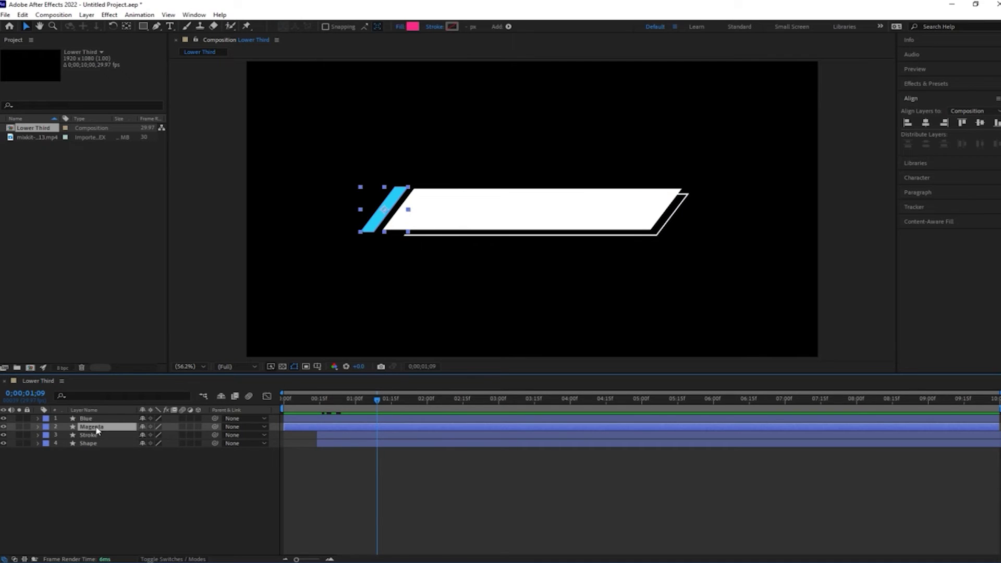
pyautogui.press('p')
pyautogui.click(64, 435)
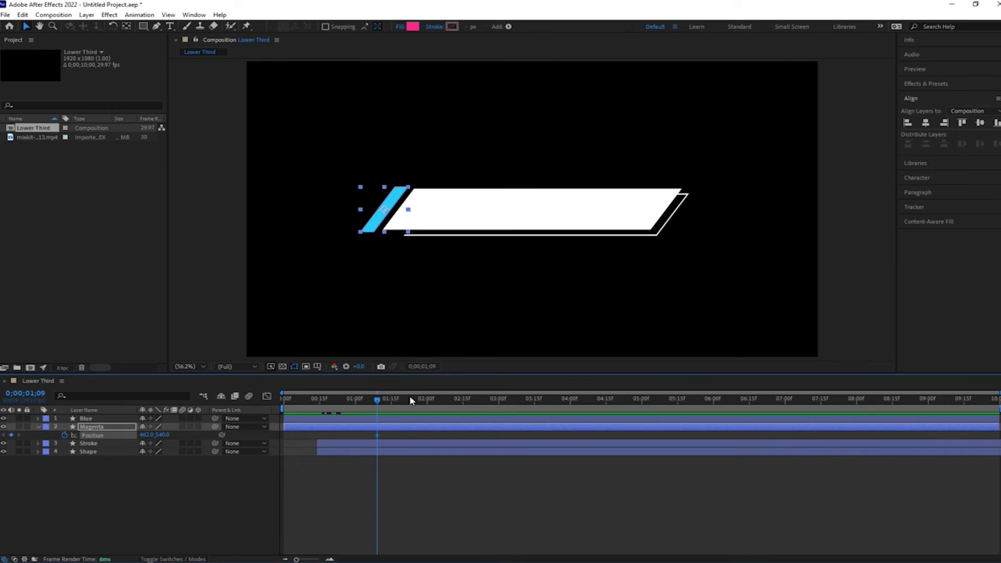
pyautogui.moveTo(407, 403); pyautogui.dragTo(428, 407)
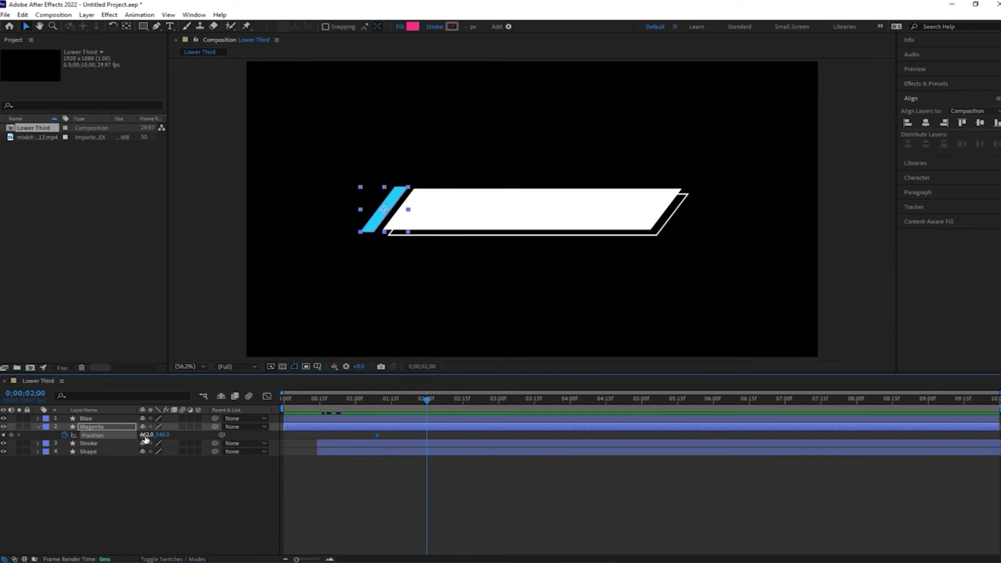
pyautogui.moveTo(142, 435); pyautogui.dragTo(103, 436)
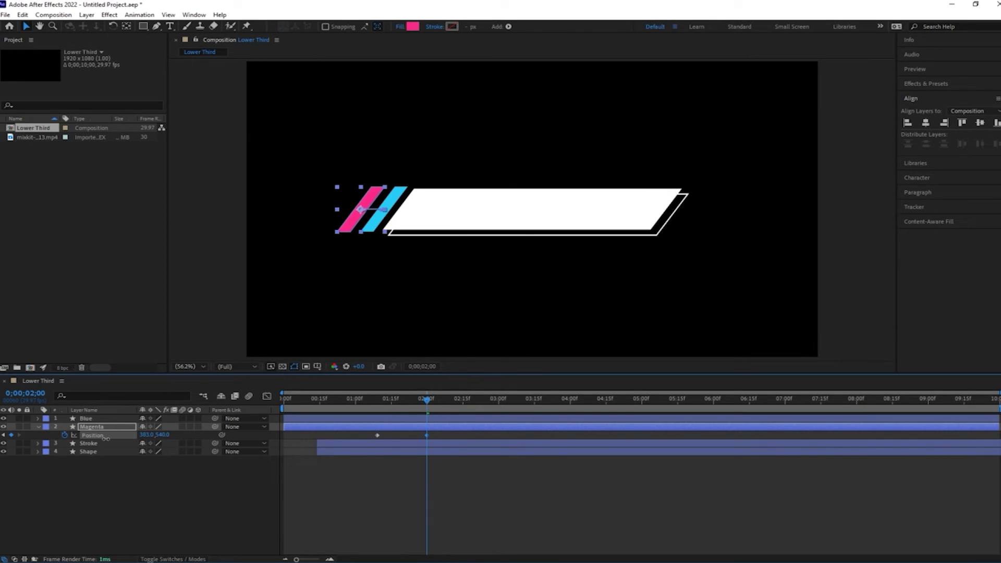
# Move the Magenta layer's first Position keyframe to 0;00;01;15, ease both keyframes and set the ending influence to 100%.
pyautogui.click(391, 398)
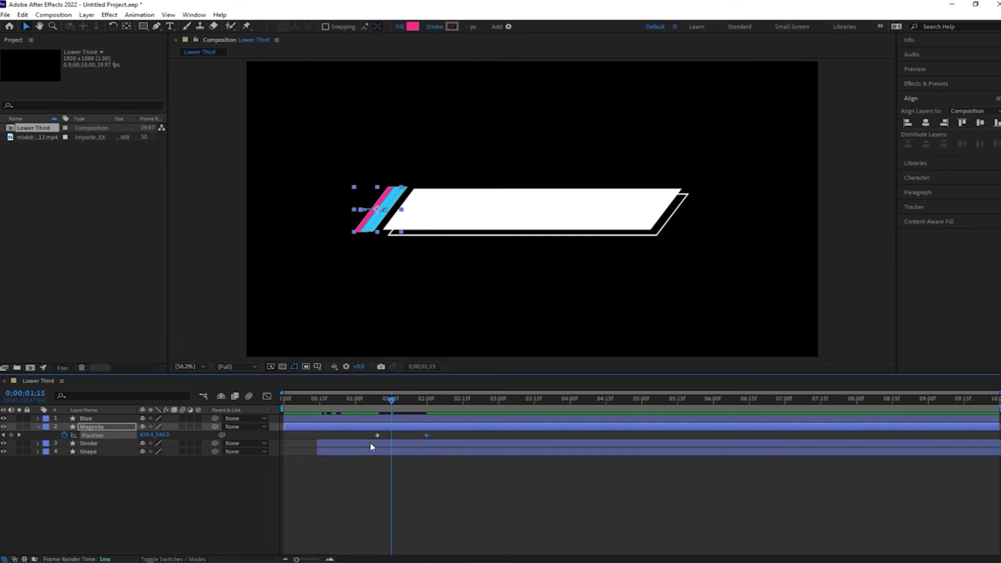
pyautogui.moveTo(376, 435); pyautogui.dragTo(390, 437)
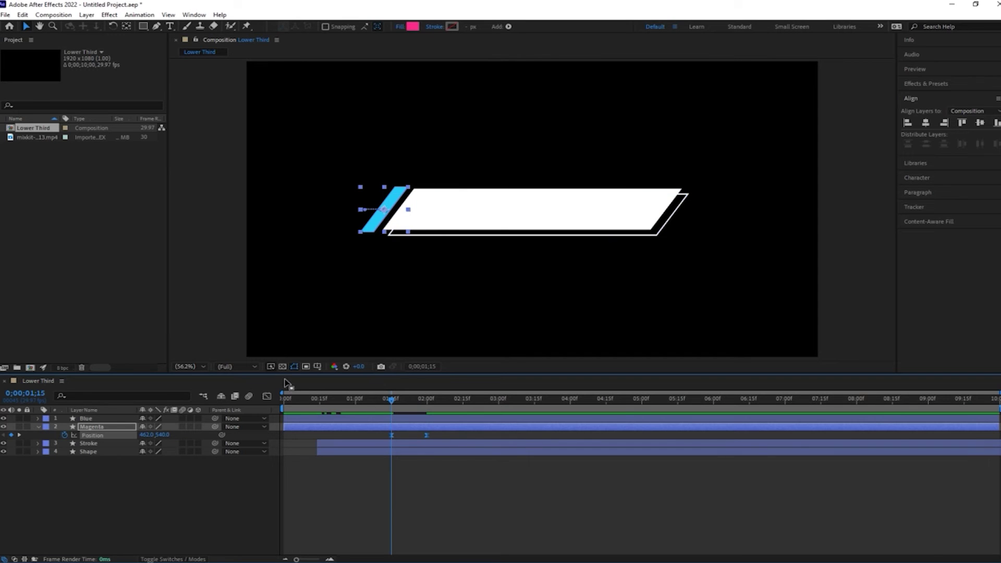
pyautogui.click(267, 396)
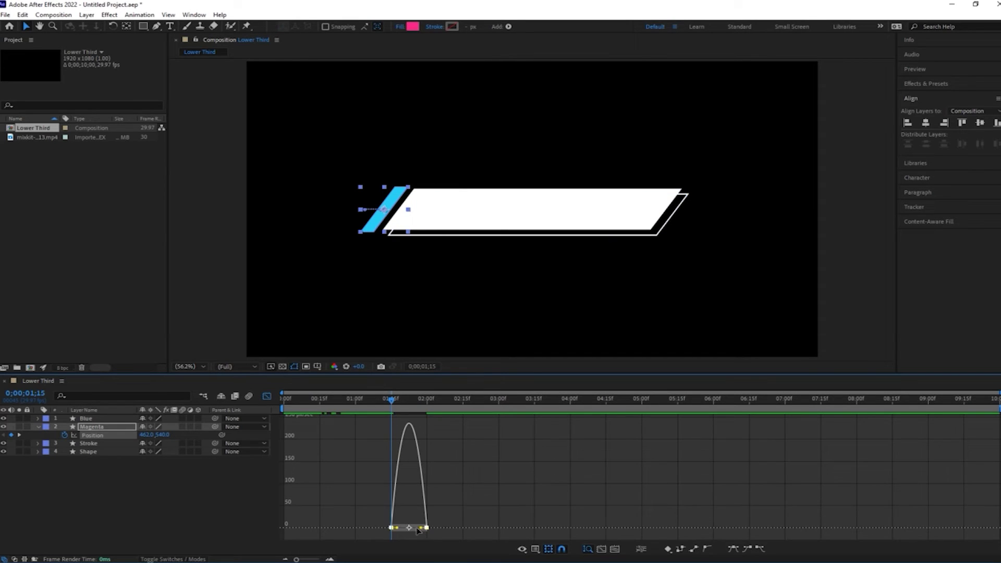
pyautogui.moveTo(387, 529); pyautogui.dragTo(378, 528)
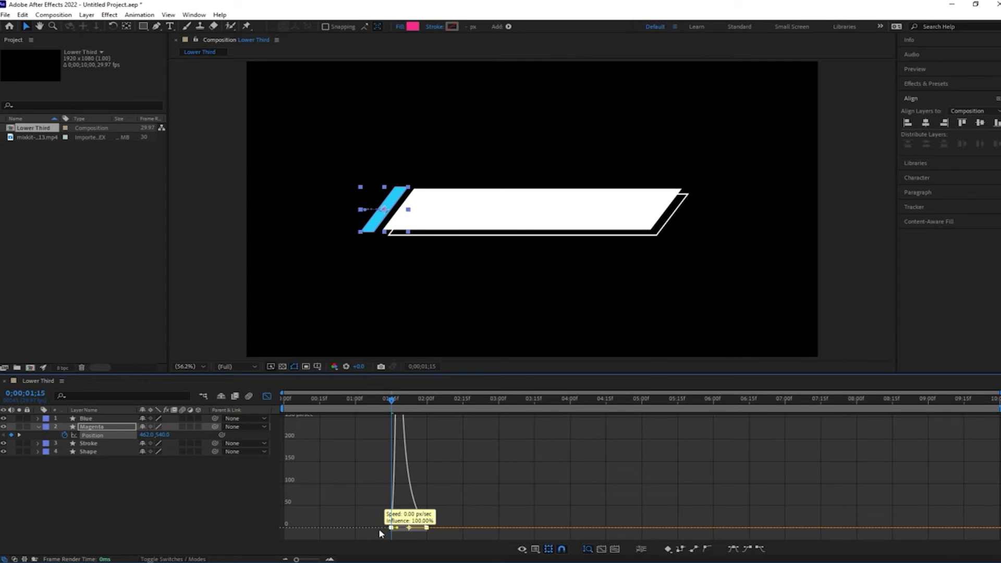
pyautogui.click(266, 396)
# Preview the lower third animation from the beginning.
pyautogui.press('Home')
pyautogui.click(421, 483)
pyautogui.press('space')
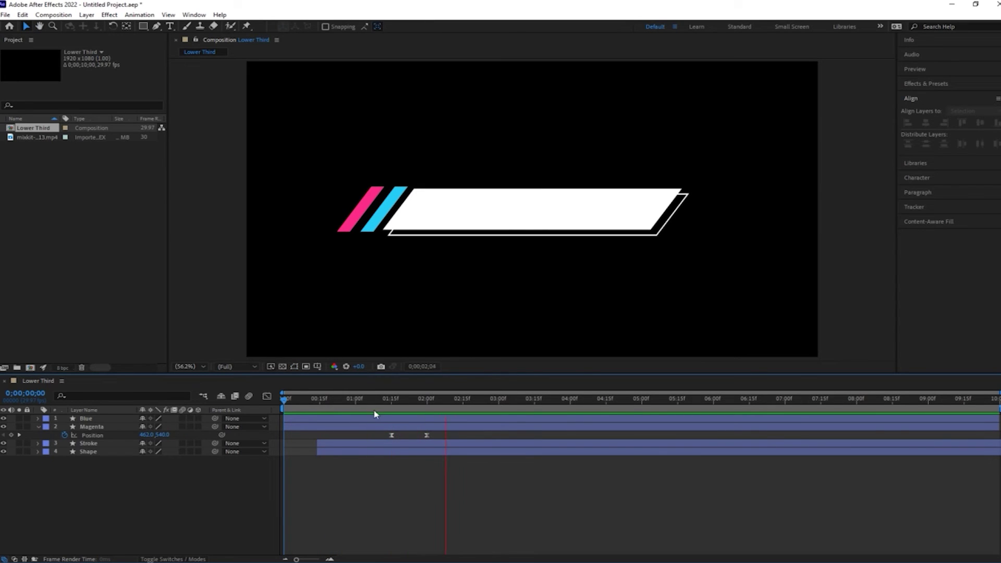
# Shift the Magenta layer's Position keyframes earlier to start at 0;00;01;06 and preview the new timing.
pyautogui.moveTo(365, 398)
pyautogui.mouseDown()
pyautogui.moveTo(354, 399)
pyautogui.moveTo(394, 410)
pyautogui.moveTo(351, 410)
pyautogui.moveTo(433, 439)
pyautogui.moveTo(402, 433)
pyautogui.mouseUp()
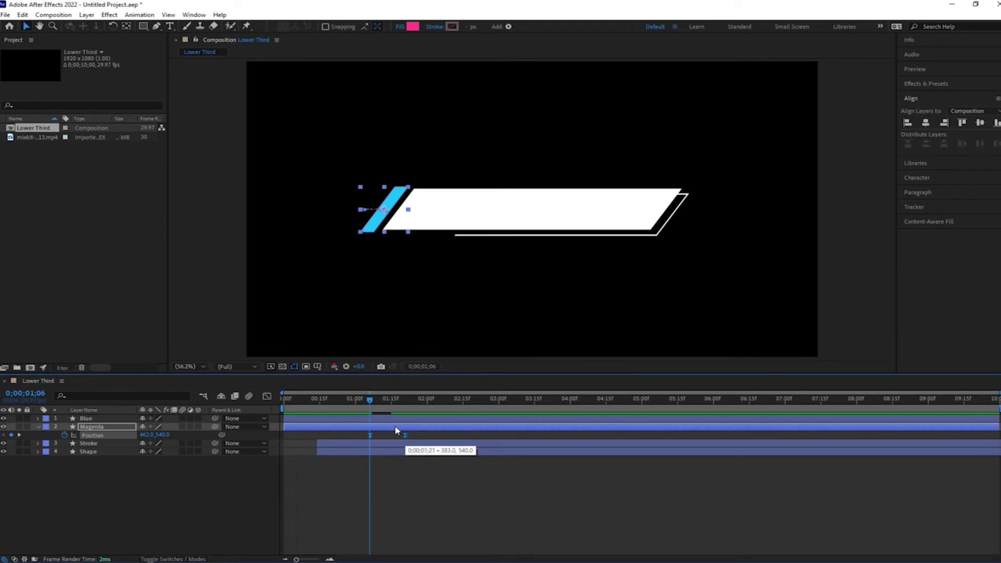
pyautogui.moveTo(368, 399); pyautogui.dragTo(288, 410)
pyautogui.click(537, 506)
pyautogui.press('space')
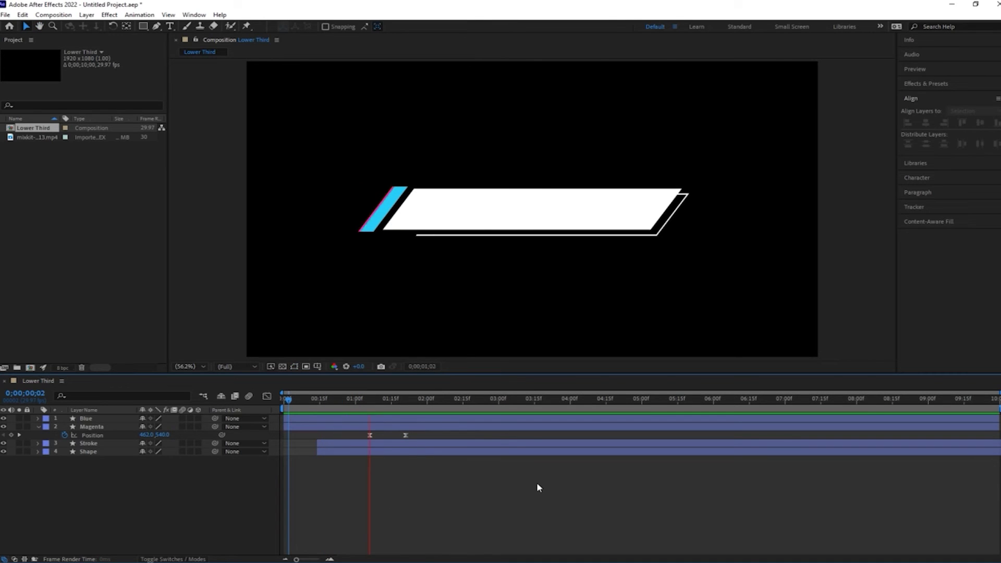
pyautogui.press('space')
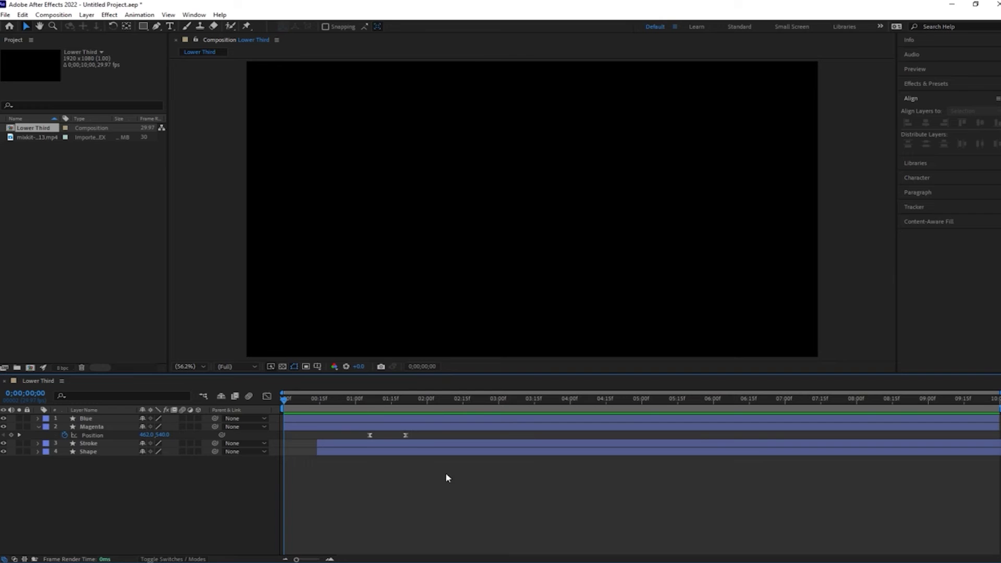
pyautogui.press('space')
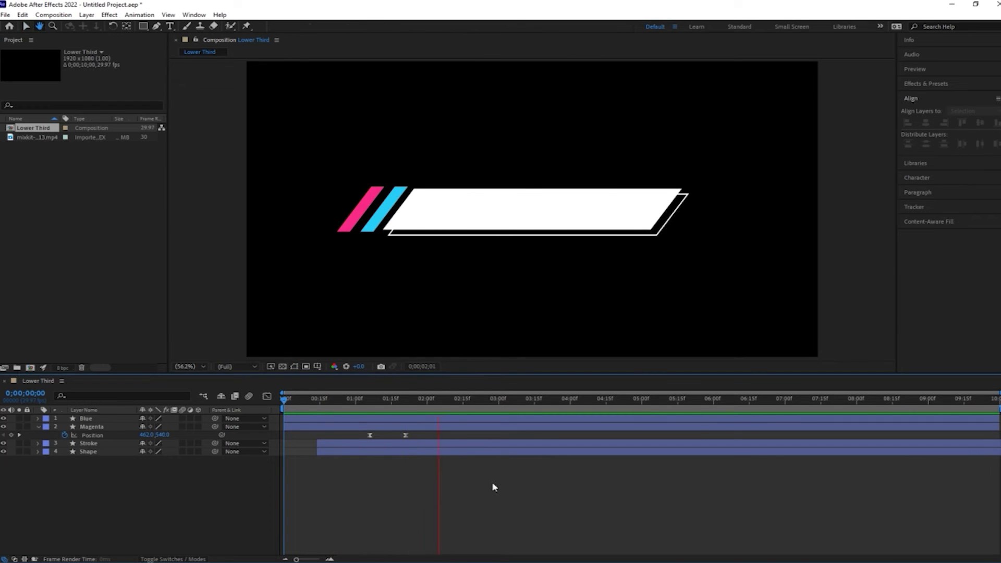
# Shorten the work area to the first three seconds and preview it.
pyautogui.moveTo(997, 412); pyautogui.dragTo(504, 410)
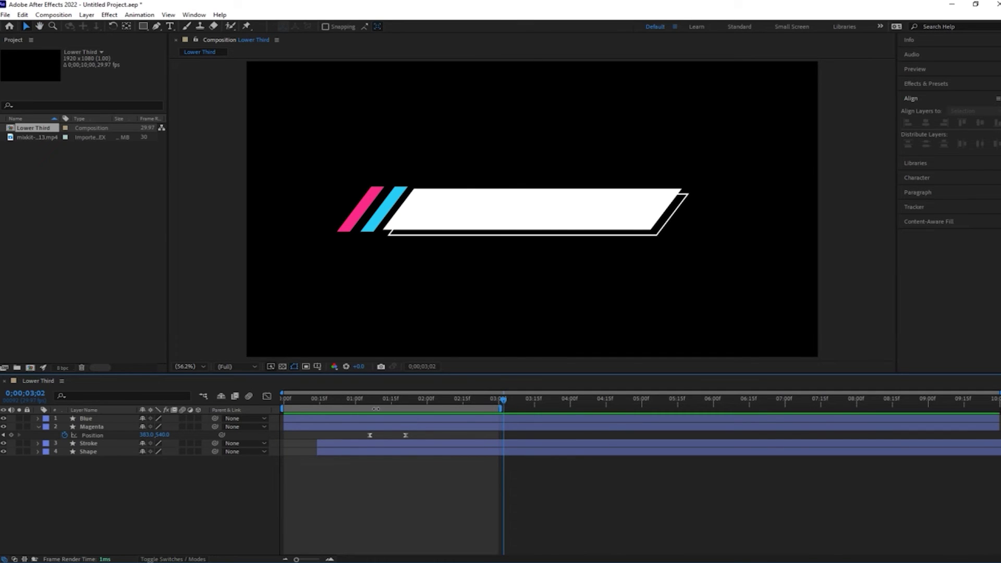
pyautogui.press('space')
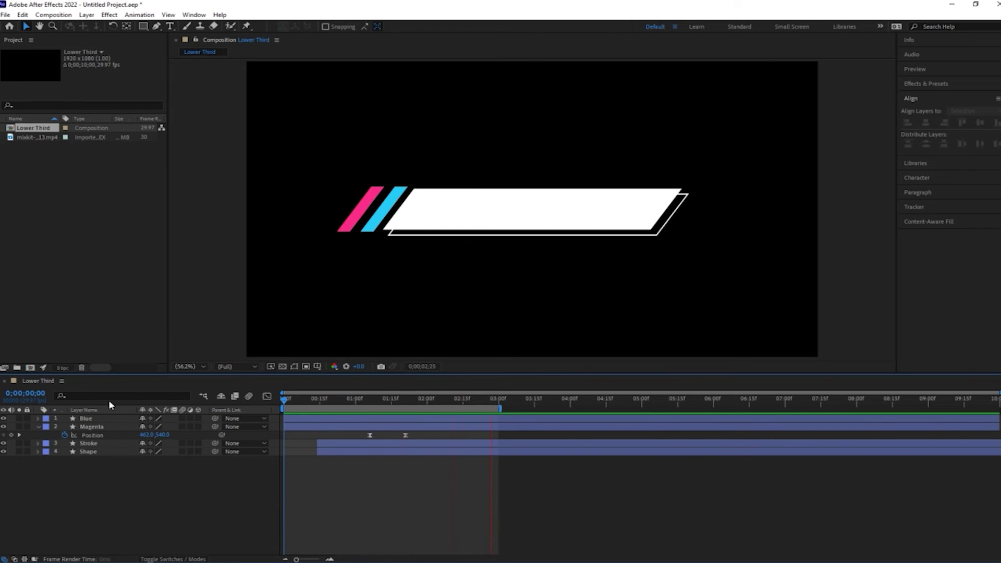
# Shift the Shape layer earlier so it starts at 0;00;00;09 and preview the result.
pyautogui.click(306, 404)
pyautogui.moveTo(308, 407)
pyautogui.mouseDown()
pyautogui.moveTo(298, 408)
pyautogui.moveTo(306, 408)
pyautogui.mouseUp()
pyautogui.moveTo(337, 451); pyautogui.dragTo(329, 456)
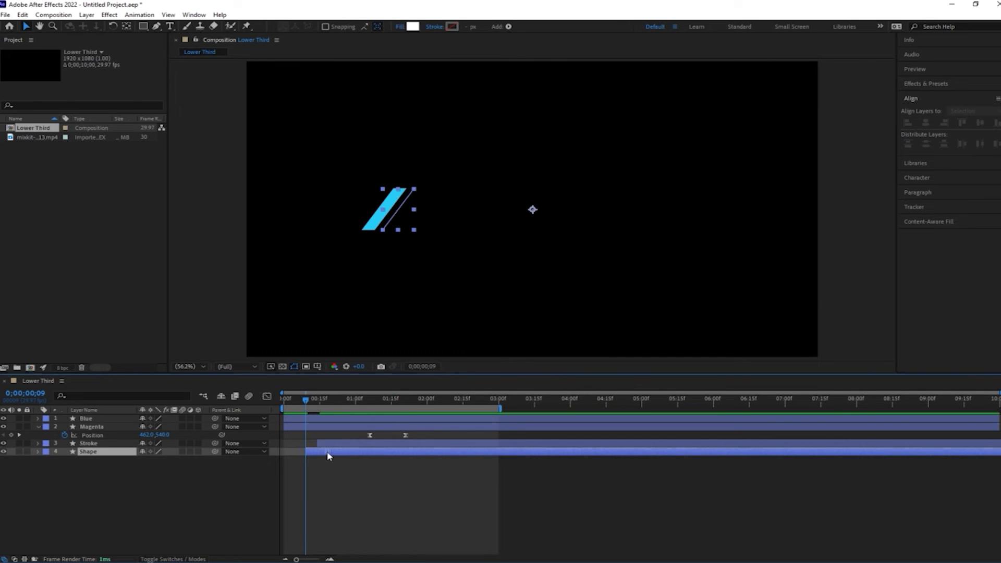
pyautogui.press('space')
# Move the Stroke layer's End keyframes slightly earlier, start the Magenta layer's Position keyframes at 0;00;01;00, and preview.
pyautogui.click(119, 444)
pyautogui.press('u')
pyautogui.moveTo(332, 406)
pyautogui.mouseDown()
pyautogui.moveTo(355, 407)
pyautogui.moveTo(356, 438)
pyautogui.mouseUp()
pyautogui.click(485, 501)
pyautogui.press('space')
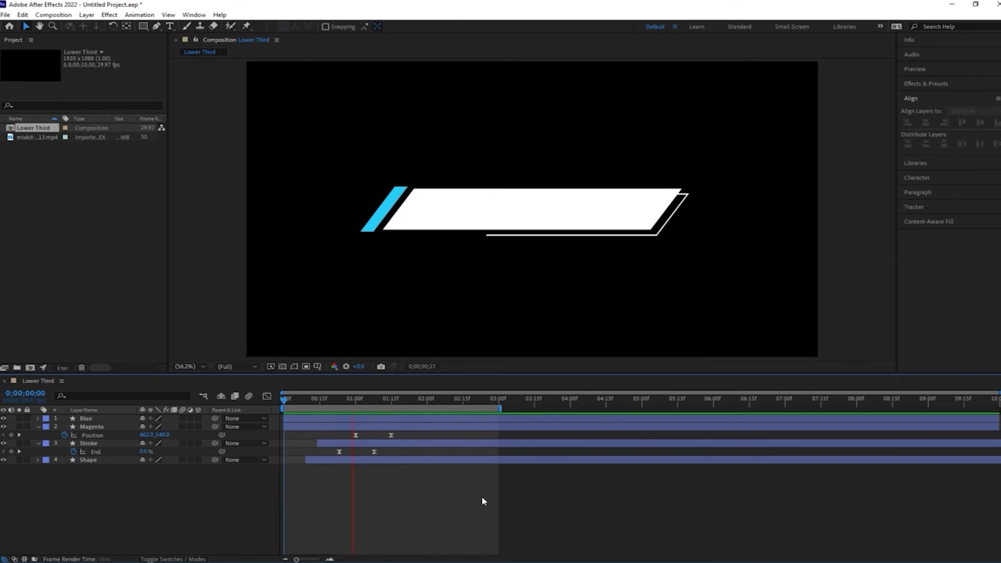
# Enable motion blur for all four layers in the composition.
pyautogui.moveTo(179, 460); pyautogui.dragTo(183, 418)
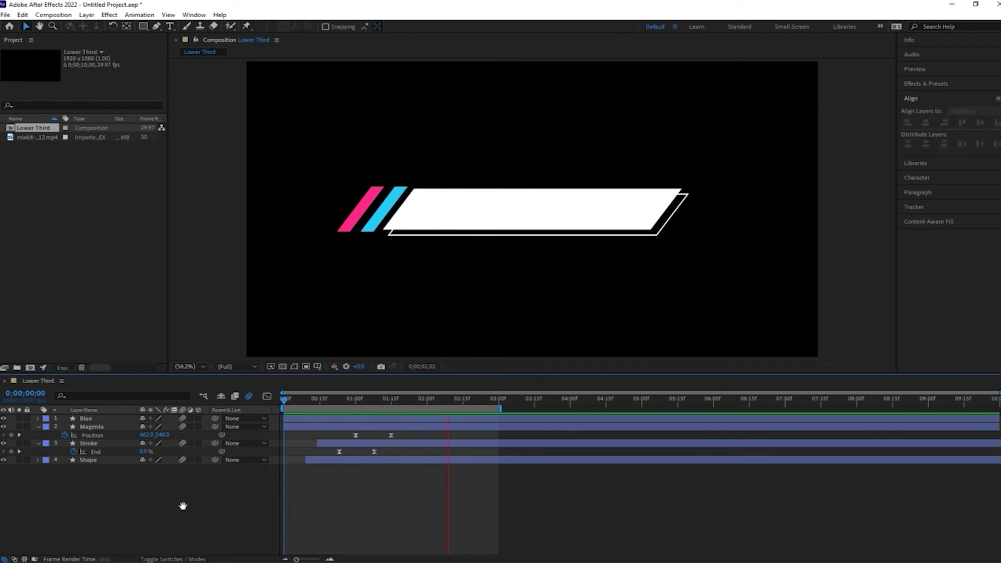
# Collapse the Magenta and Stroke layers' properties and stop the preview.
pyautogui.click(37, 427)
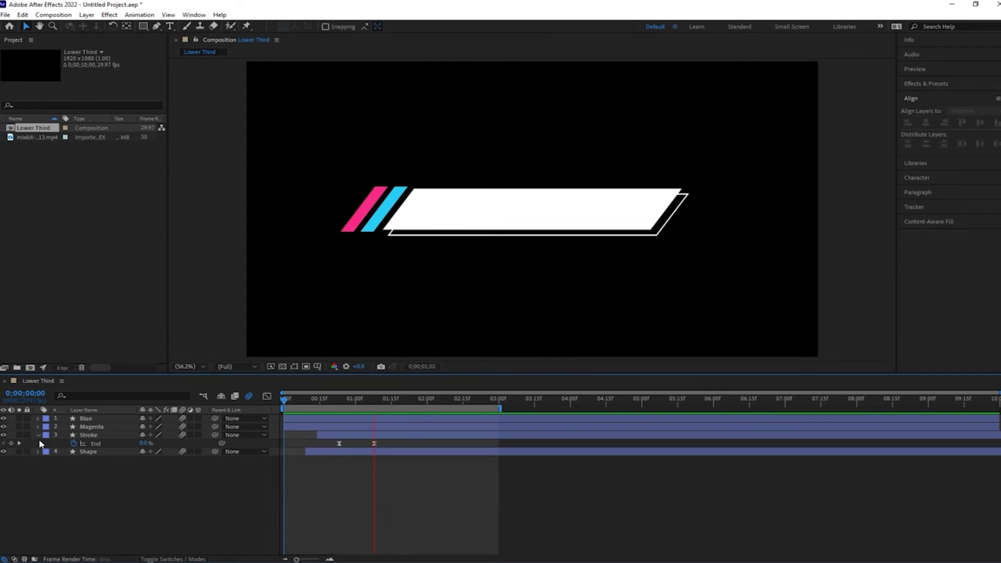
pyautogui.click(38, 435)
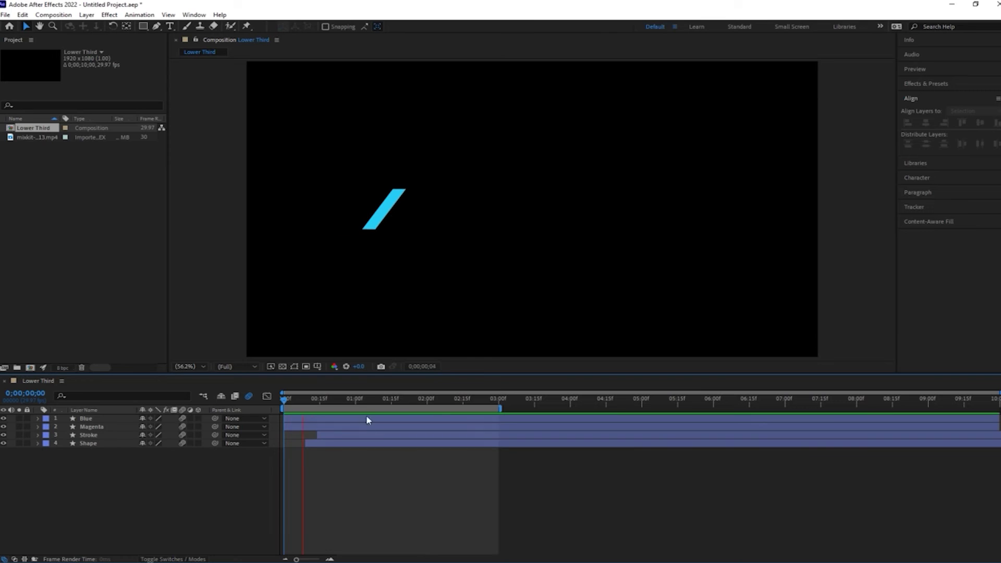
pyautogui.press('space')
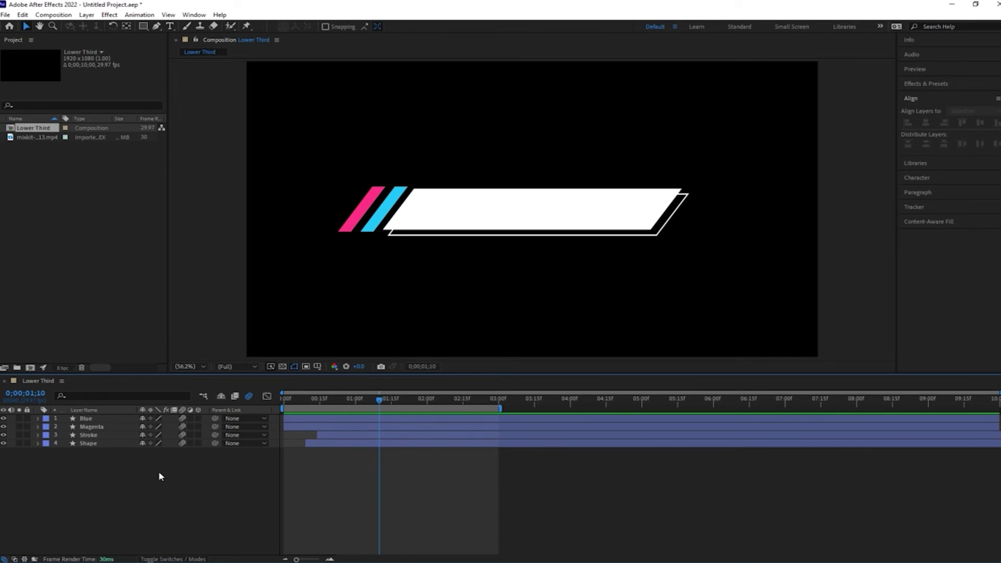
# Add a text layer over the white bar reading "Techo World" with "Subscribe" on a second line.
pyautogui.click(170, 26)
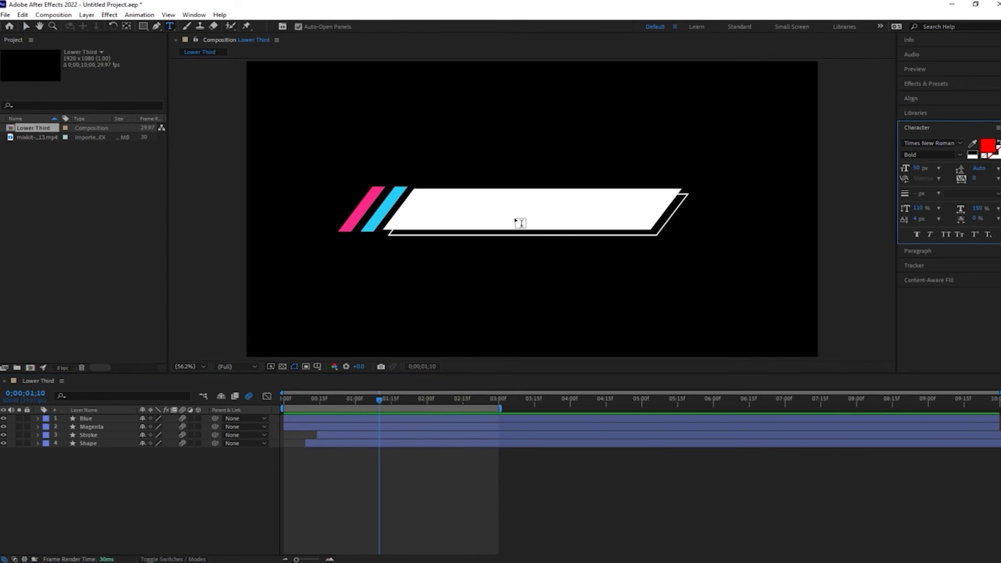
pyautogui.click(502, 207)
pyautogui.write('T')
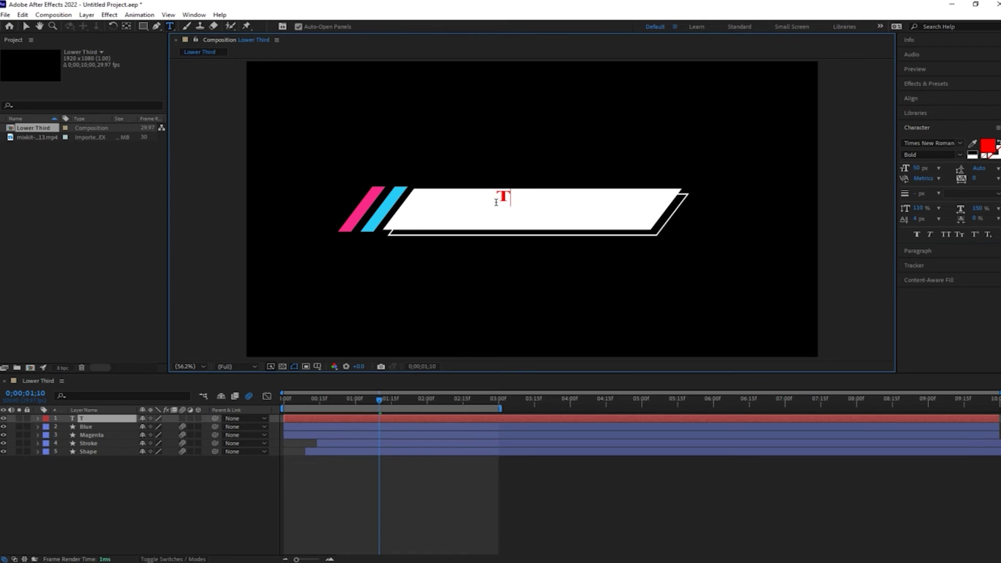
pyautogui.write('echo World')
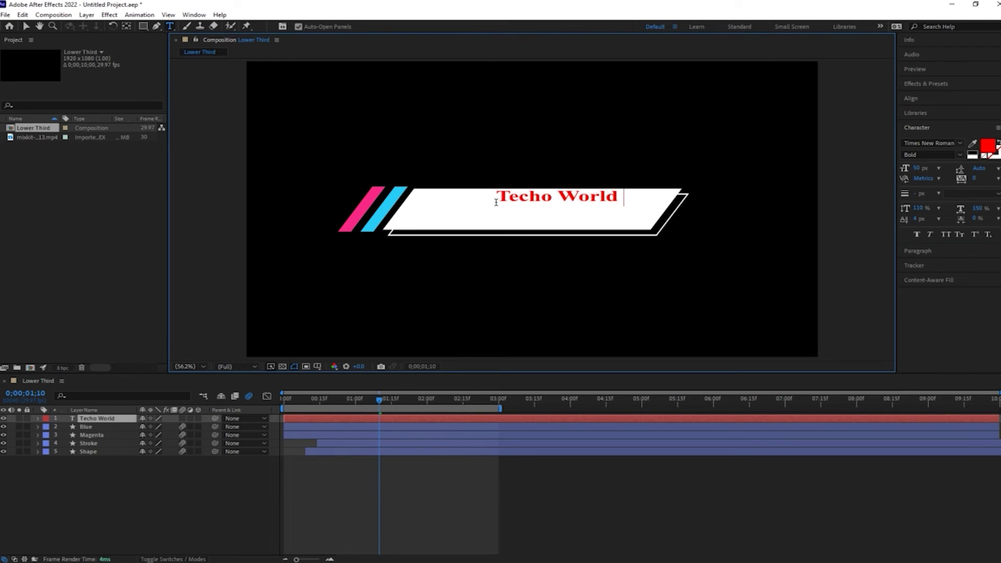
pyautogui.press('Return')
pyautogui.write('Subscribe')
# Set the "Techo World" line to 80 px and colour it pinkish red FF005A.
pyautogui.tripleClick(545, 196)
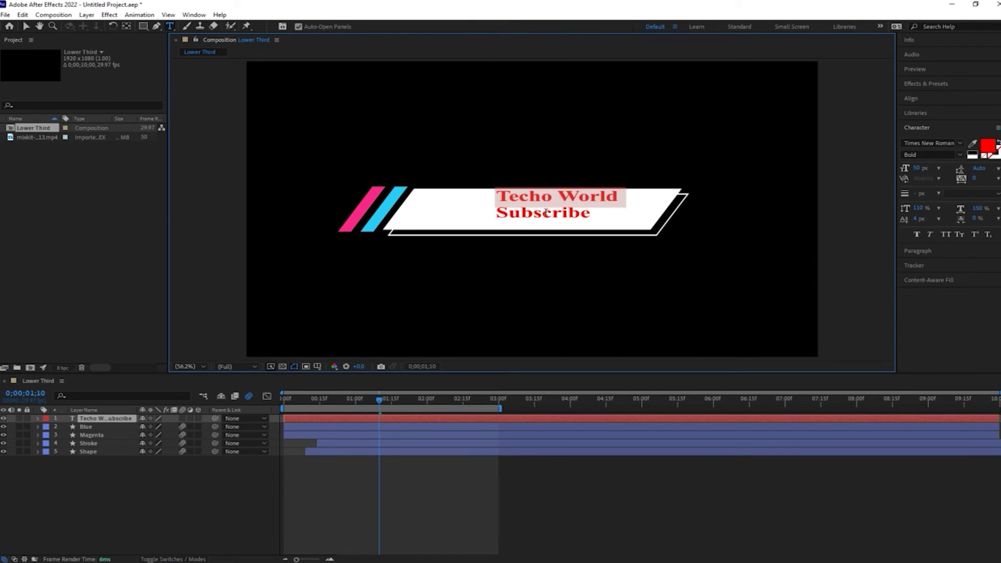
pyautogui.click(919, 168)
pyautogui.write('80')
pyautogui.press('Return')
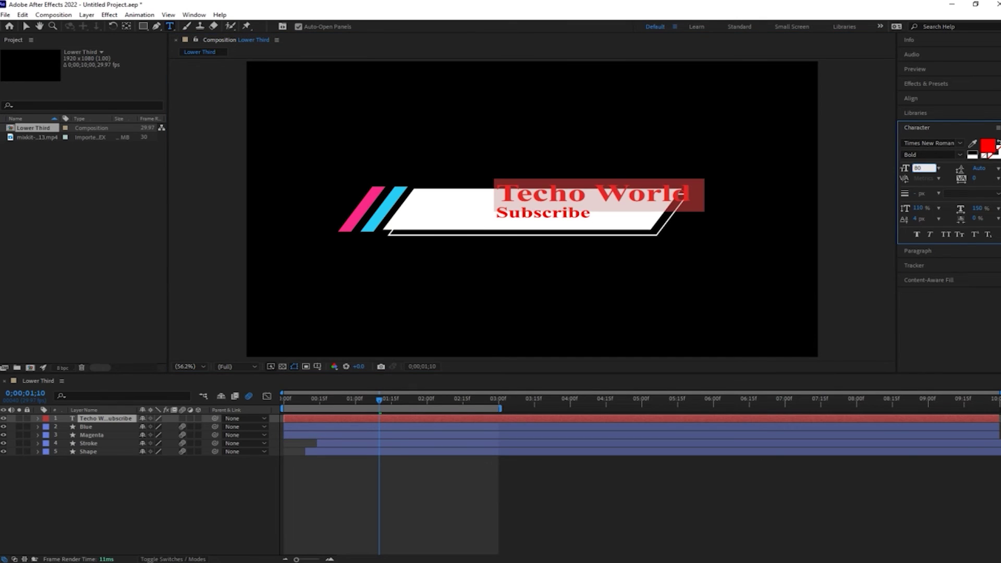
pyautogui.click(987, 146)
pyautogui.moveTo(526, 256); pyautogui.dragTo(527, 237)
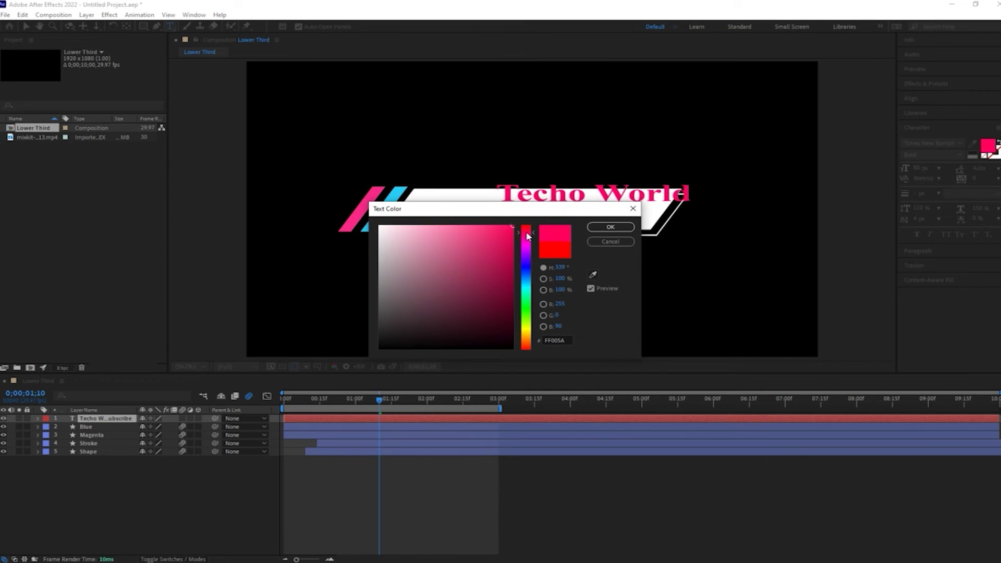
pyautogui.click(607, 226)
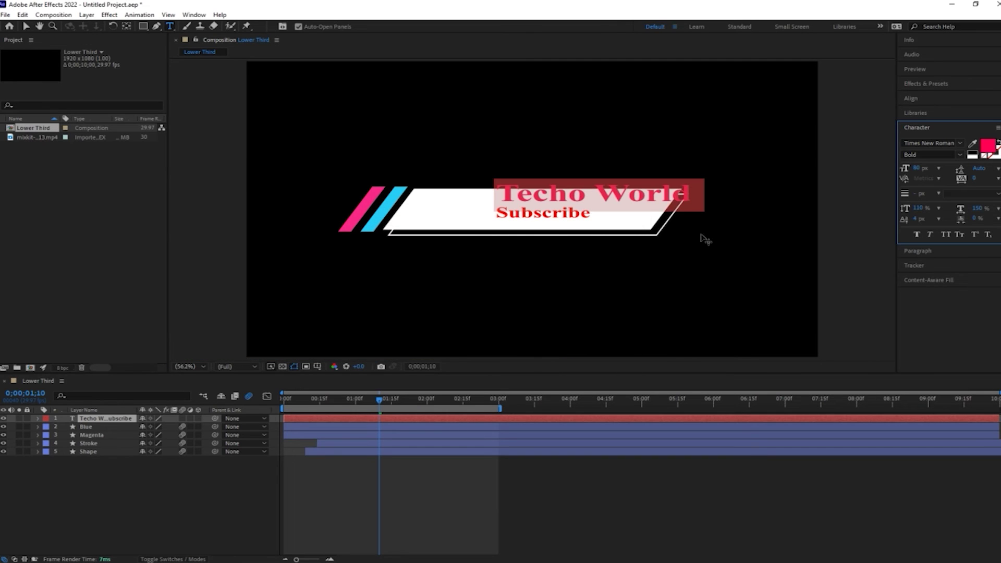
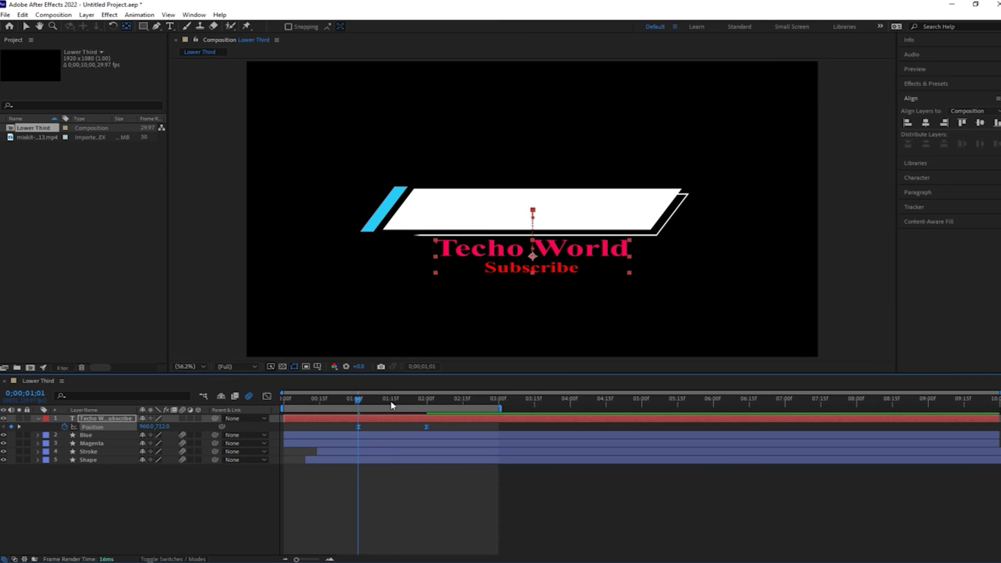
# Move the text layer's second Position keyframe to 0;00;01;15 and preview the animation from the start.
pyautogui.moveTo(427, 427); pyautogui.dragTo(394, 433)
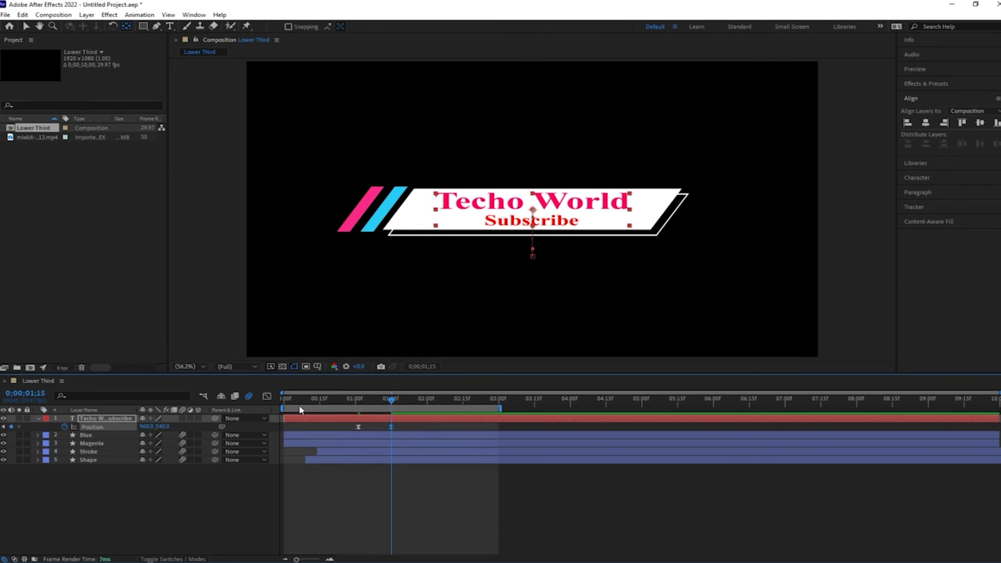
pyautogui.press('Home')
pyautogui.click(374, 488)
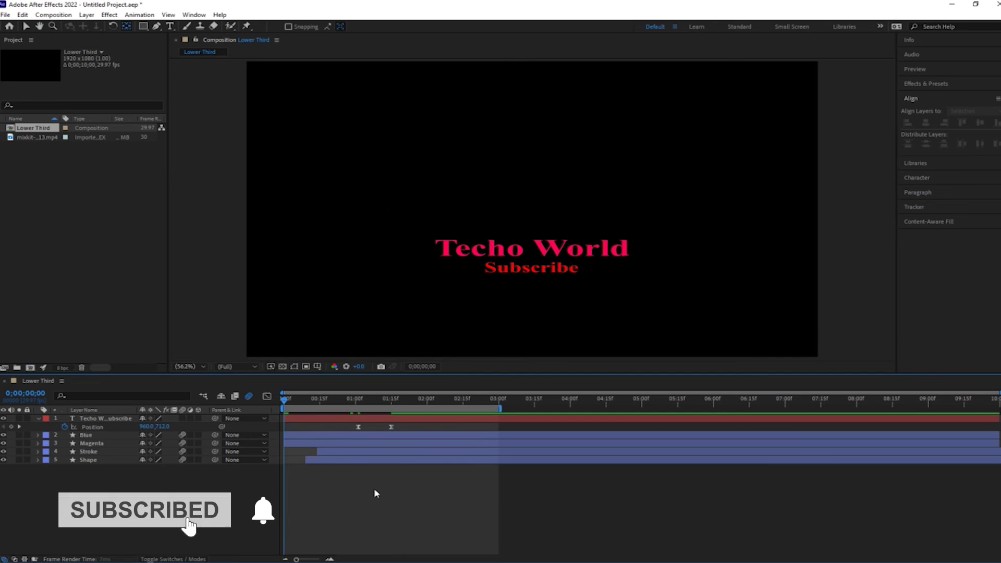
pyautogui.press('space')
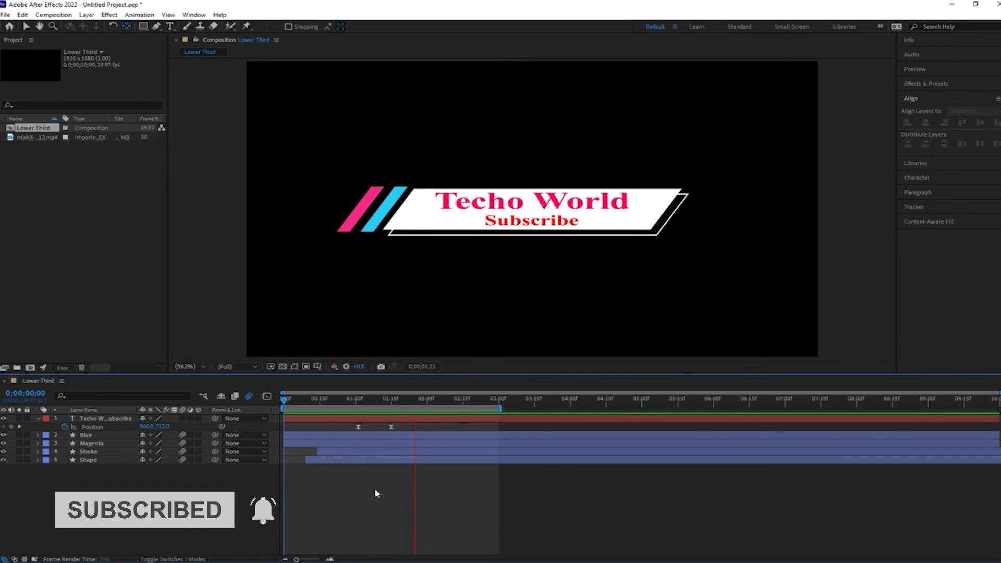
# Shift both of the text layer's Position keyframes earlier so the movement starts at about 0;00;00;21, and check the timing.
pyautogui.moveTo(340, 398); pyautogui.dragTo(352, 432)
pyautogui.moveTo(391, 427); pyautogui.dragTo(358, 427)
pyautogui.click(315, 409)
pyautogui.moveTo(301, 407); pyautogui.dragTo(336, 413)
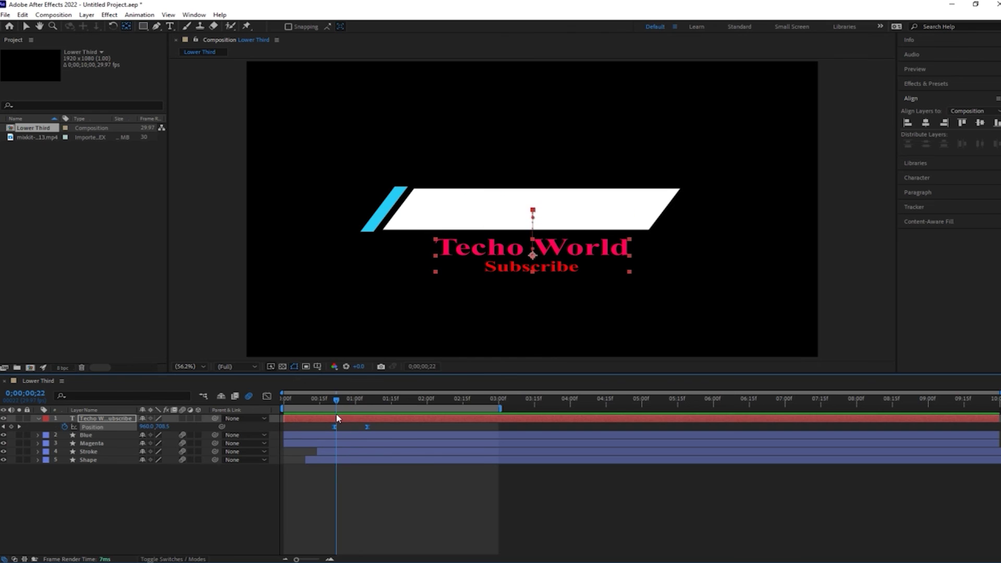
pyautogui.click(50, 524)
# Pre-compose the text layer into a new composition named Text.
pyautogui.rightClick(86, 416)
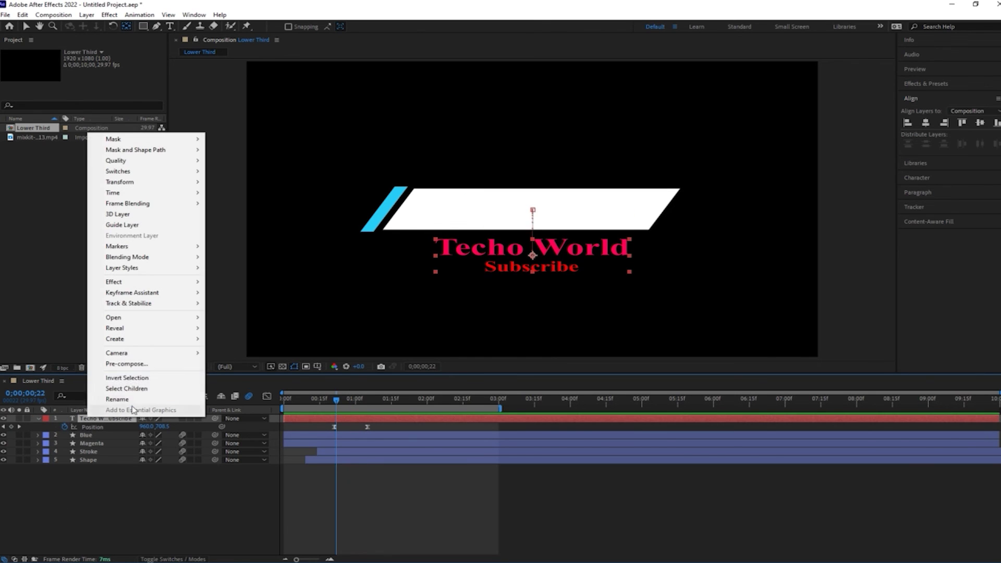
pyautogui.click(118, 365)
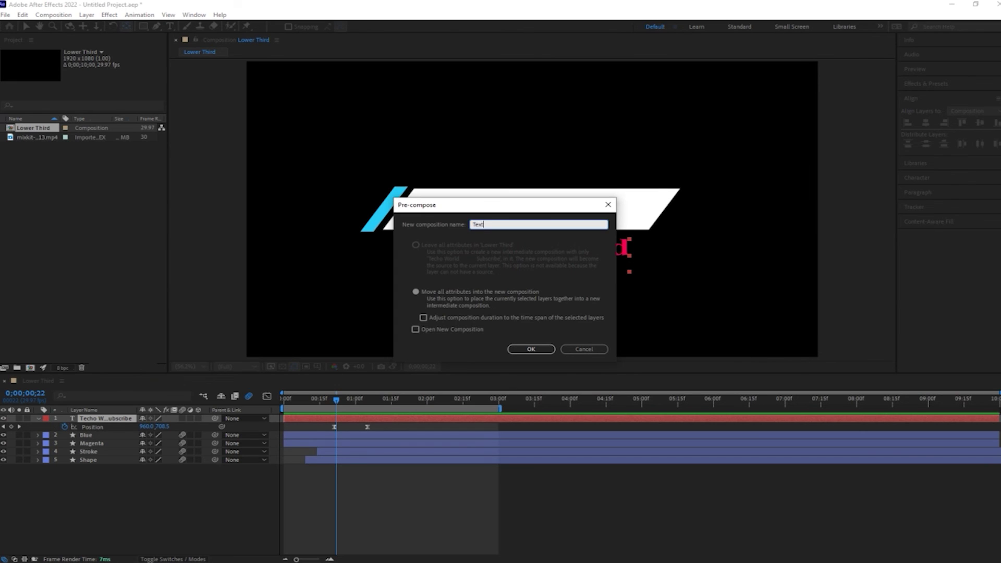
pyautogui.press('Return')
pyautogui.click(62, 509)
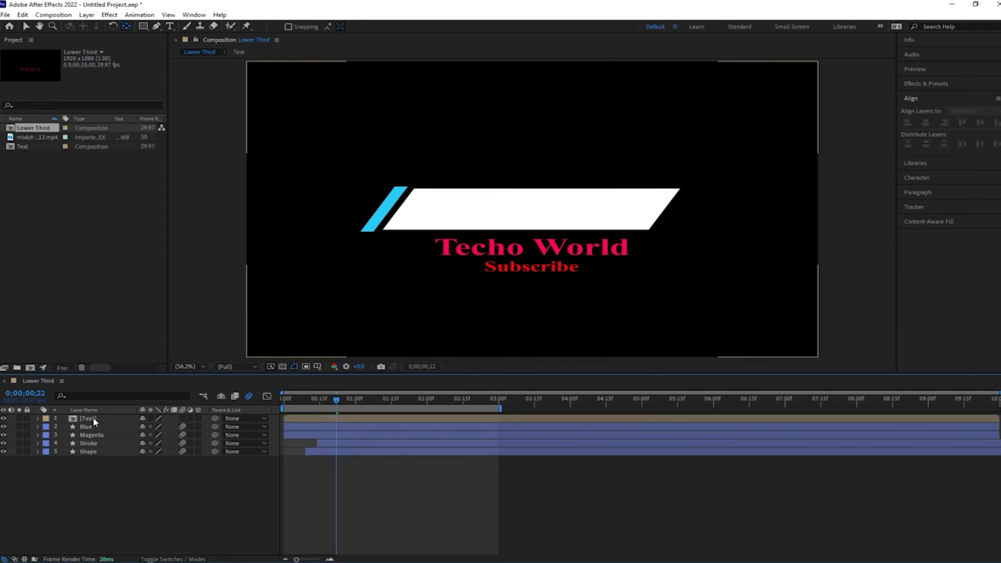
# Draw a rectangular mask on the Text layer covering the white bar area, preview the text reveal, and collapse the layer.
pyautogui.moveTo(338, 401); pyautogui.dragTo(313, 402)
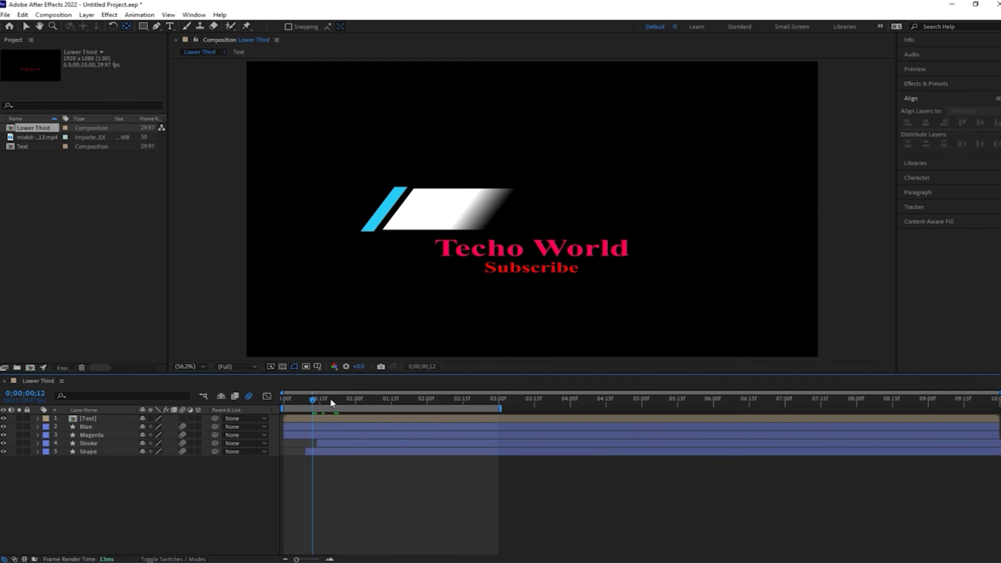
pyautogui.click(340, 284)
pyautogui.click(143, 26)
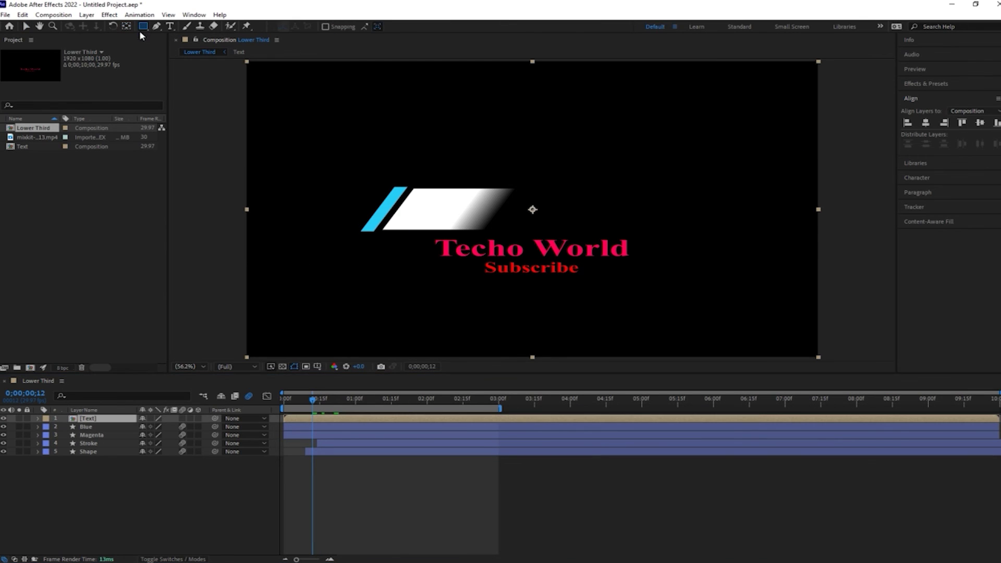
pyautogui.moveTo(405, 185); pyautogui.dragTo(662, 227)
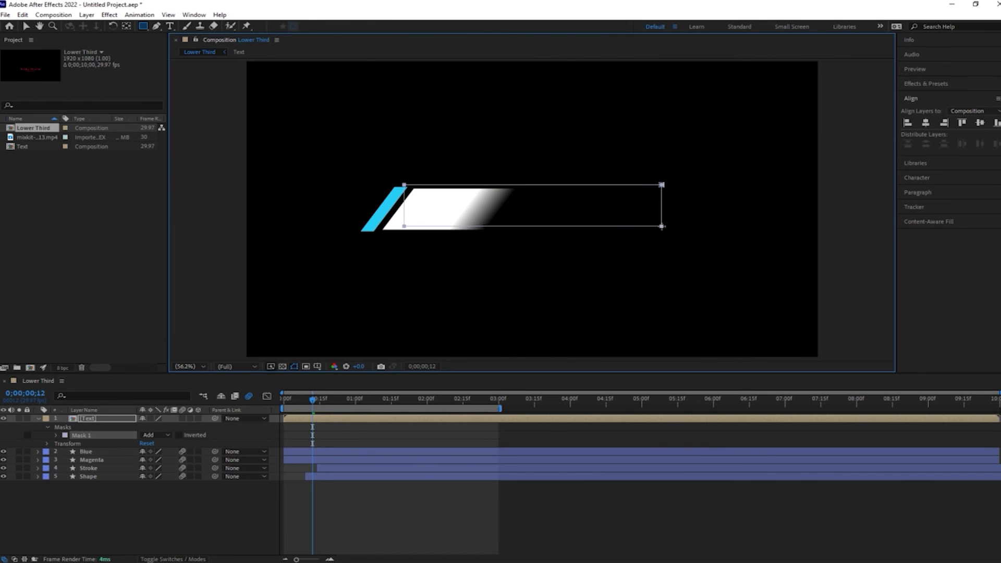
pyautogui.moveTo(324, 409); pyautogui.dragTo(468, 434)
pyautogui.press('space')
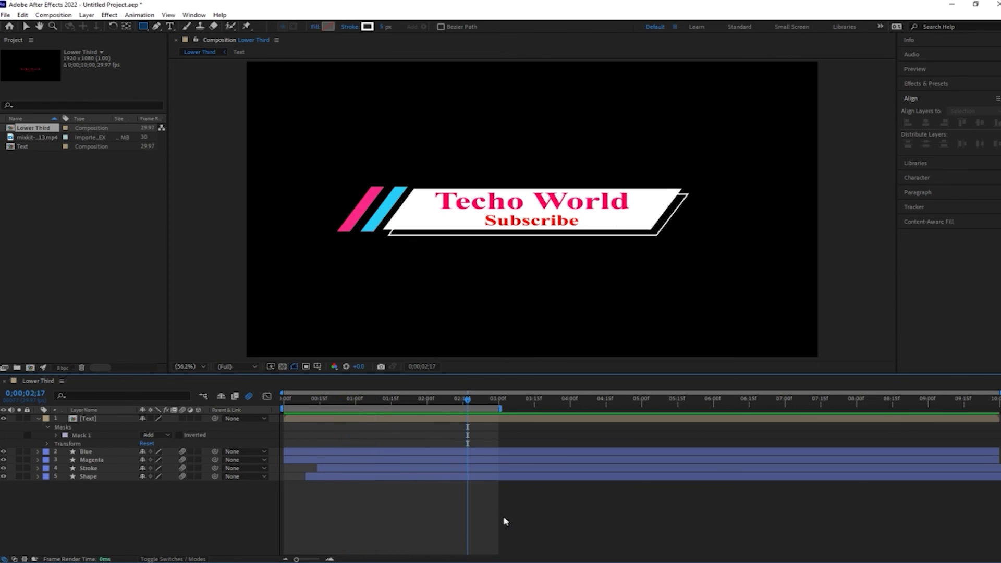
pyautogui.click(40, 420)
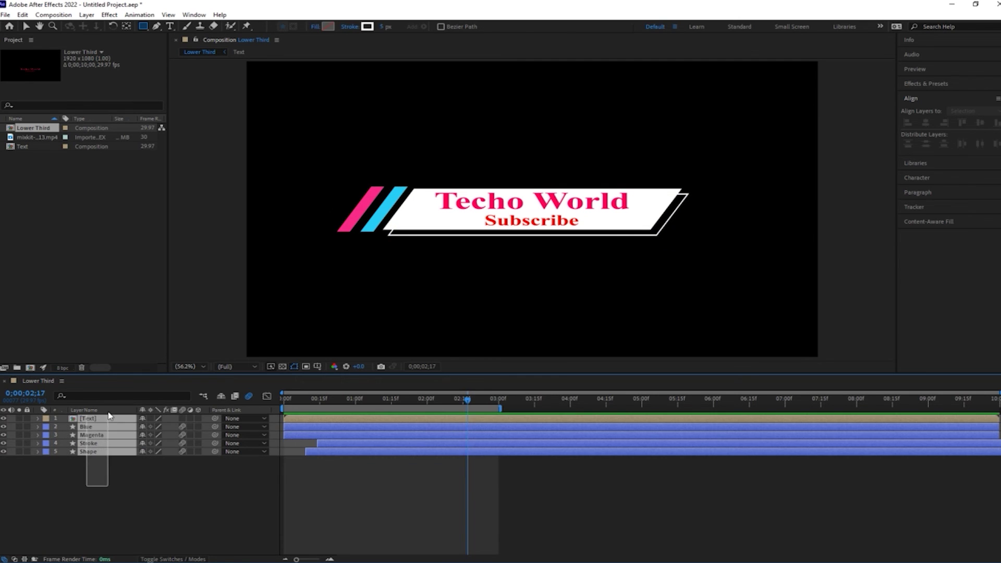
# Pre-compose all five layers into a new composition named Lower Third.
pyautogui.moveTo(86, 486); pyautogui.dragTo(109, 416)
pyautogui.rightClick(107, 429)
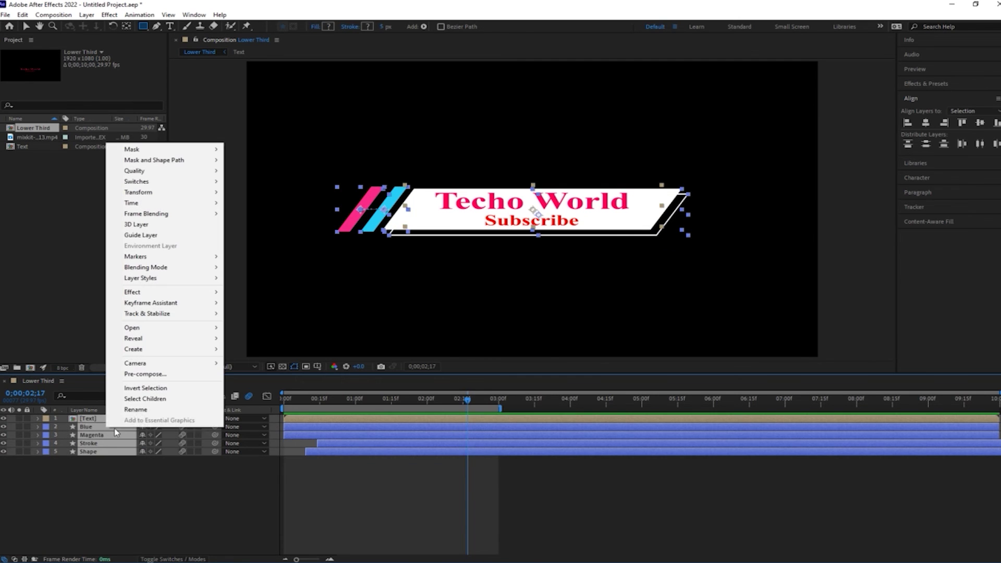
pyautogui.click(139, 374)
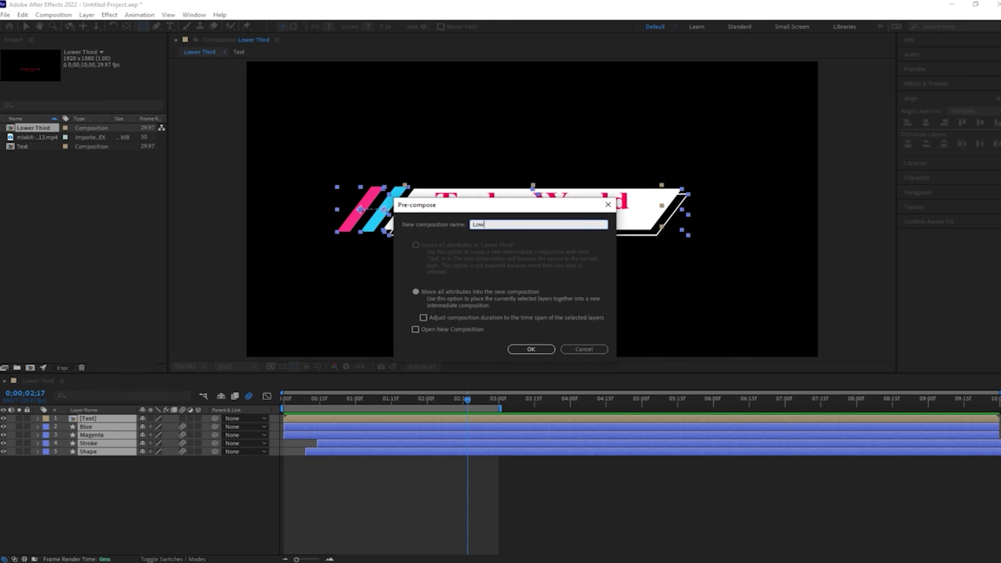
pyautogui.write('Lower Third')
pyautogui.click(542, 351)
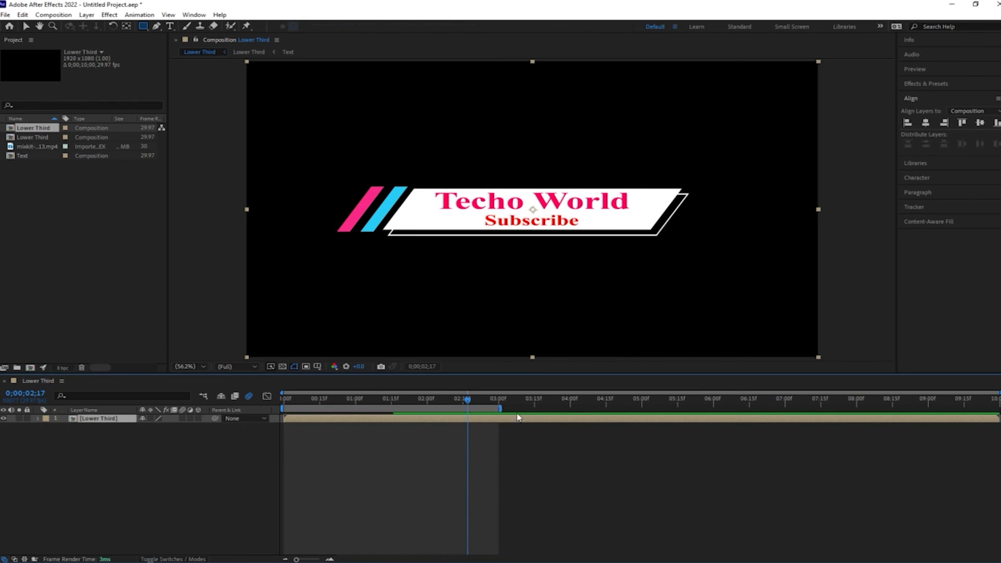
# Split the Lower Third layer at 0;00;03;00 and delete the part after the split.
pyautogui.click(499, 401)
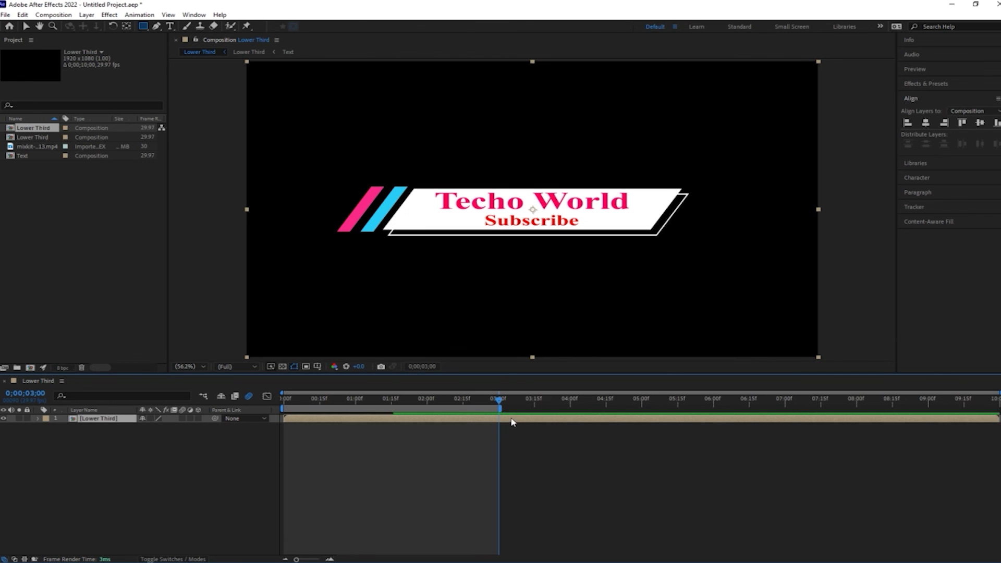
pyautogui.click(22, 15)
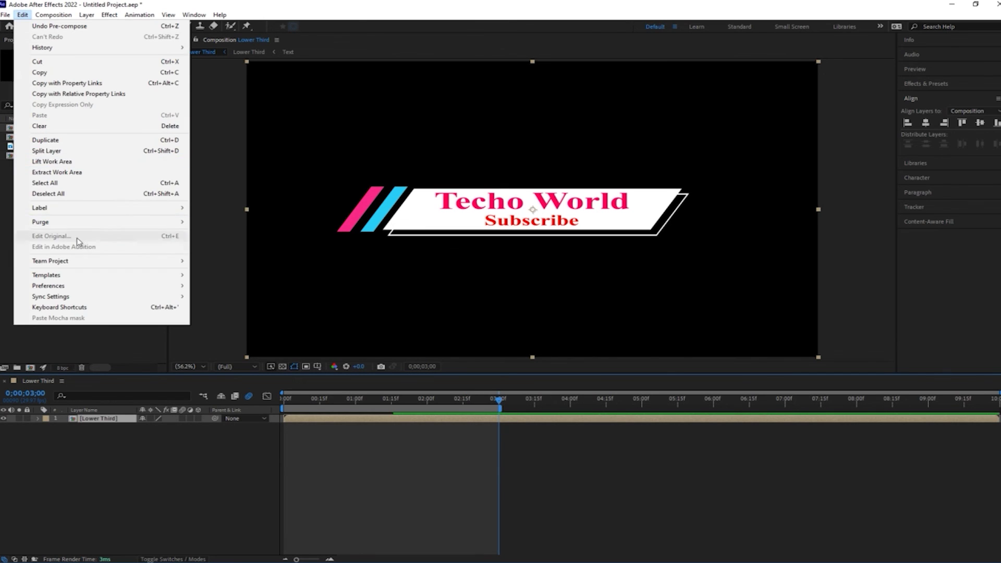
pyautogui.click(47, 154)
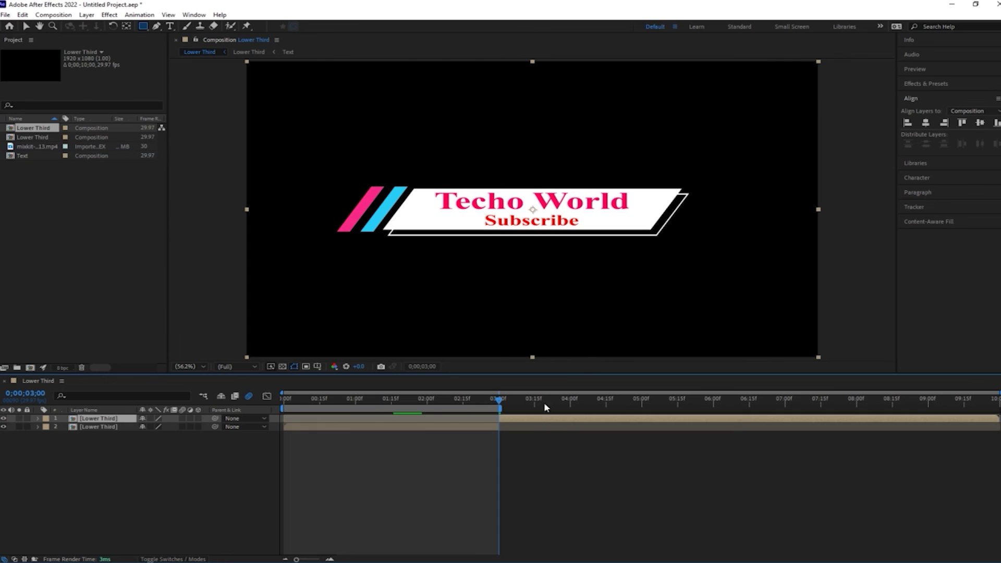
pyautogui.moveTo(524, 426); pyautogui.dragTo(400, 422)
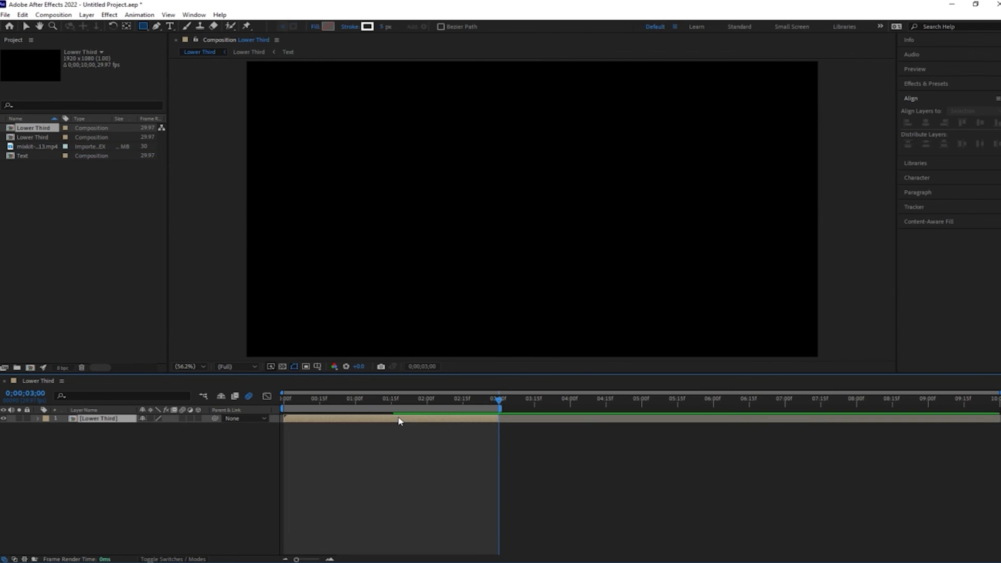
# Duplicate the trimmed Lower Third layer and rename the copy Reverse.
pyautogui.rightClick(103, 418)
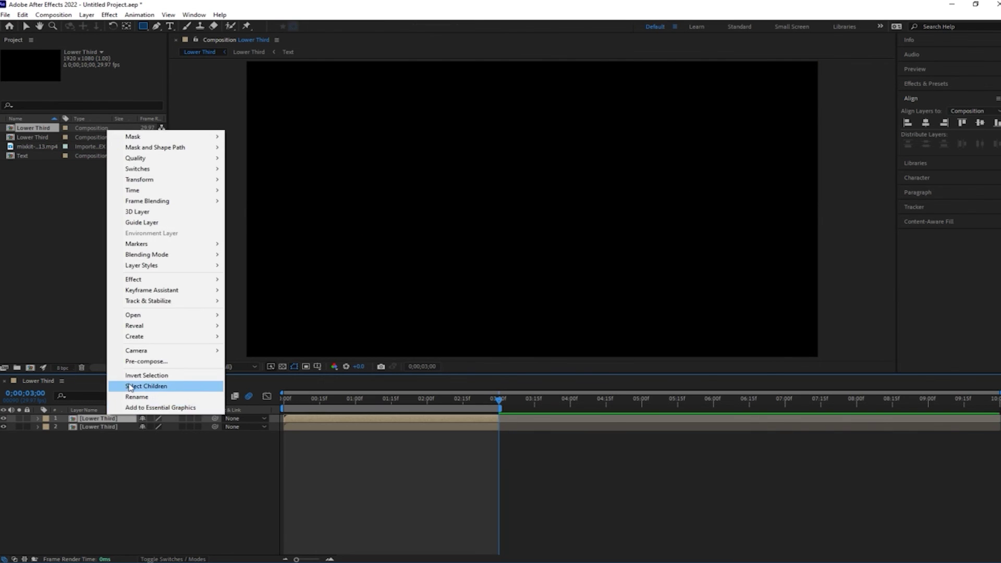
pyautogui.click(130, 402)
pyautogui.write('Reverse')
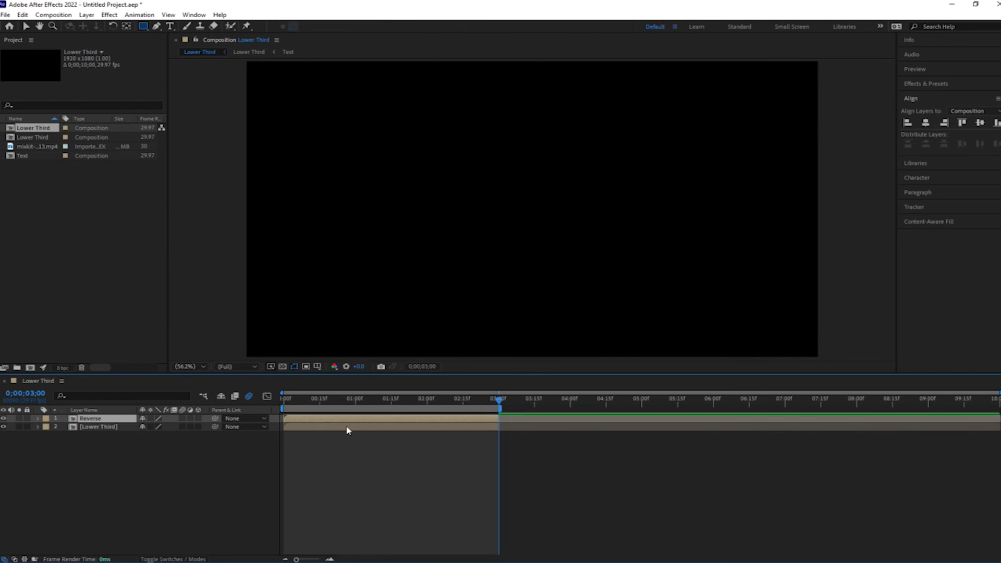
# Move the Reverse layer to start at about 0;00;03;00, where the Lower Third layer ends, and time-reverse it.
pyautogui.moveTo(314, 423); pyautogui.dragTo(526, 422)
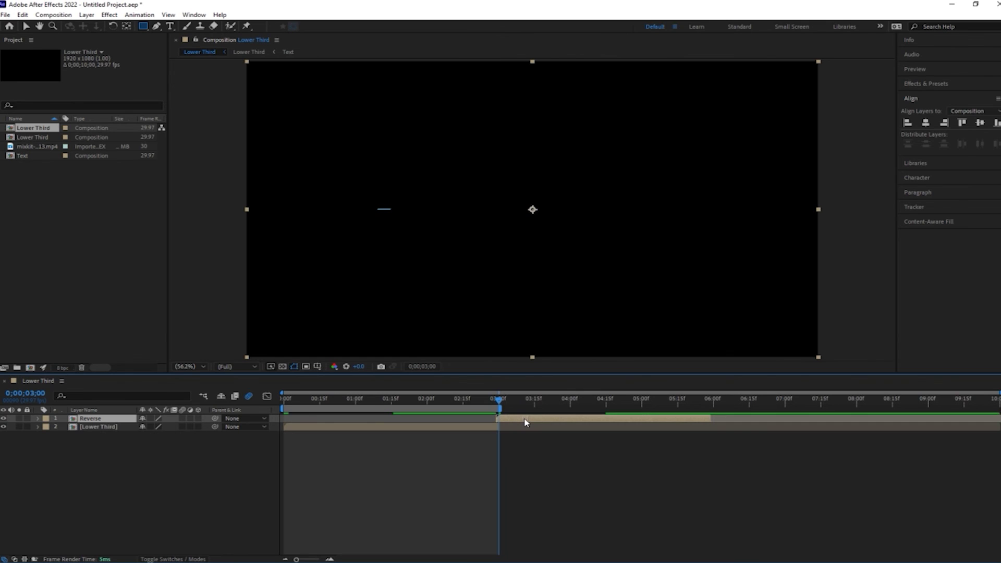
pyautogui.rightClick(525, 421)
pyautogui.moveTo(552, 195)
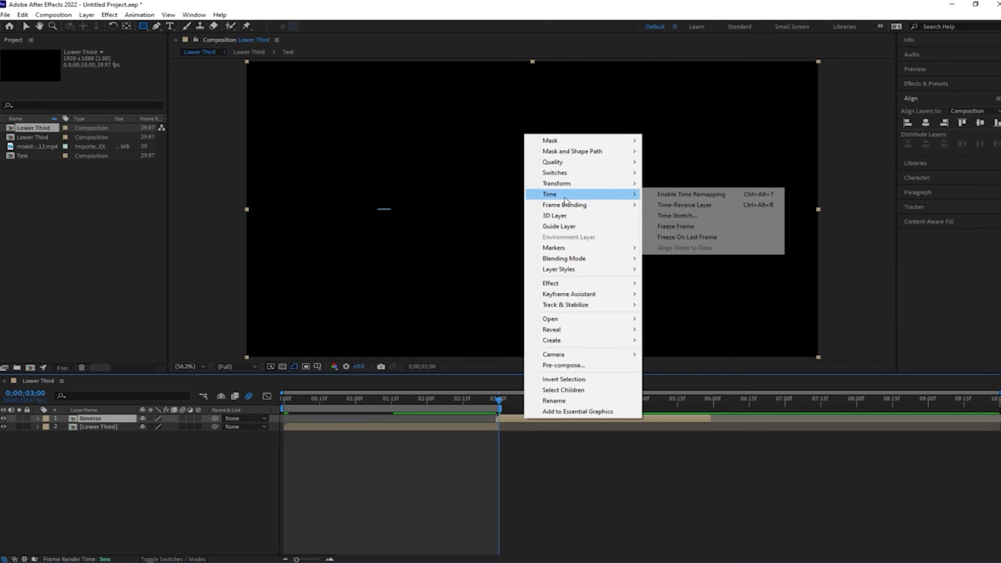
pyautogui.click(685, 205)
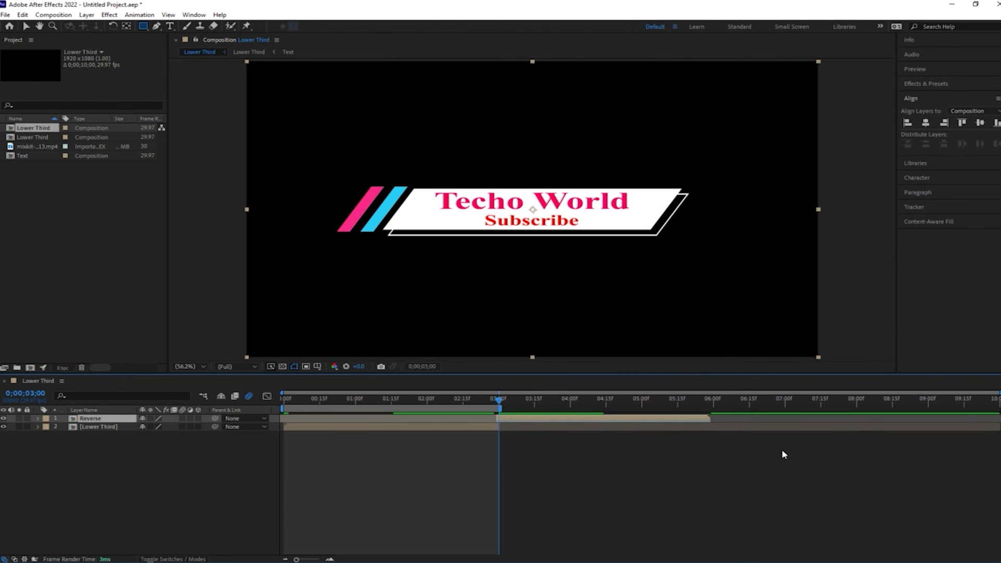